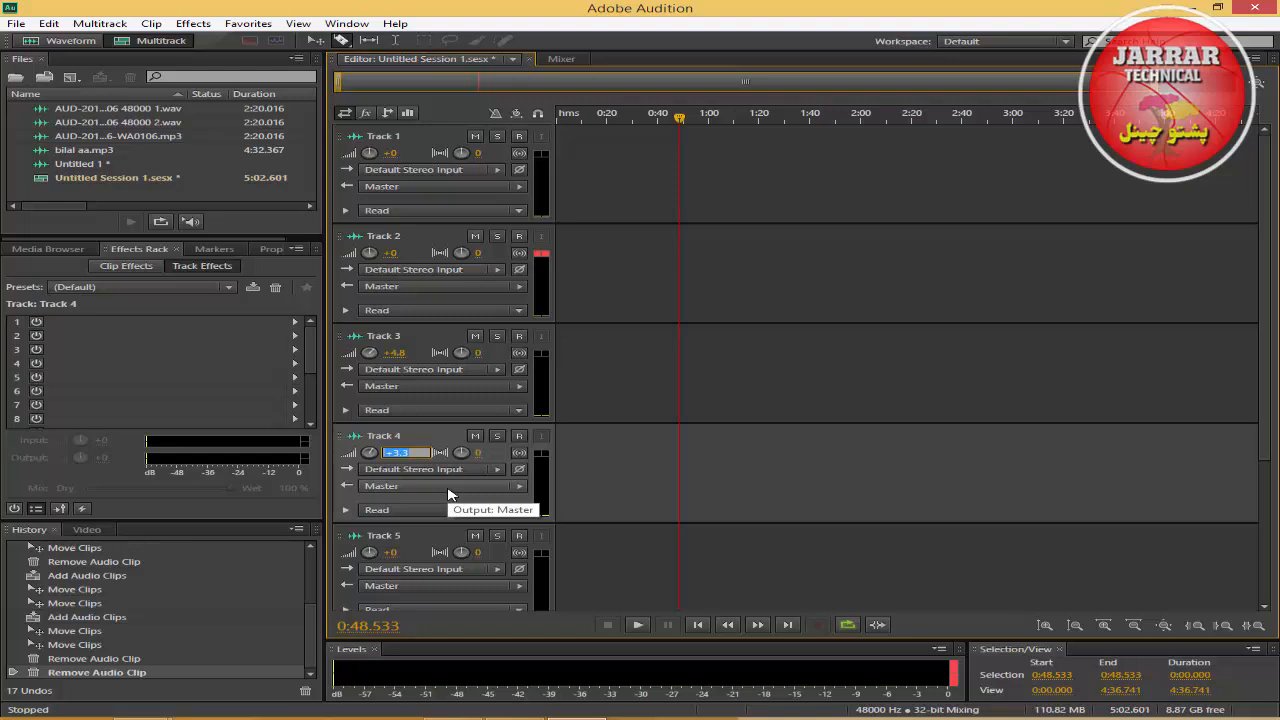
Step: Reset the volume of Track 4 and Track 3 to 0
{"action": "type", "text": "0"}
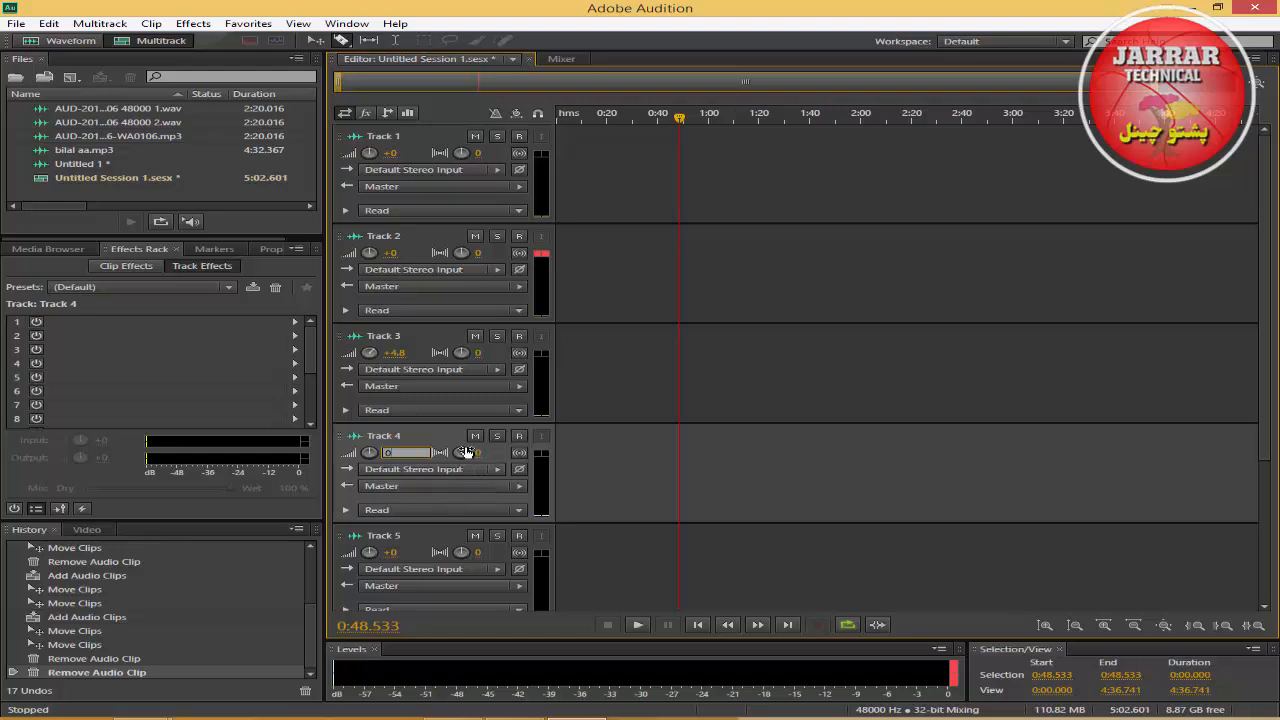
{"action": "left_click", "coordinate": [391, 360]}
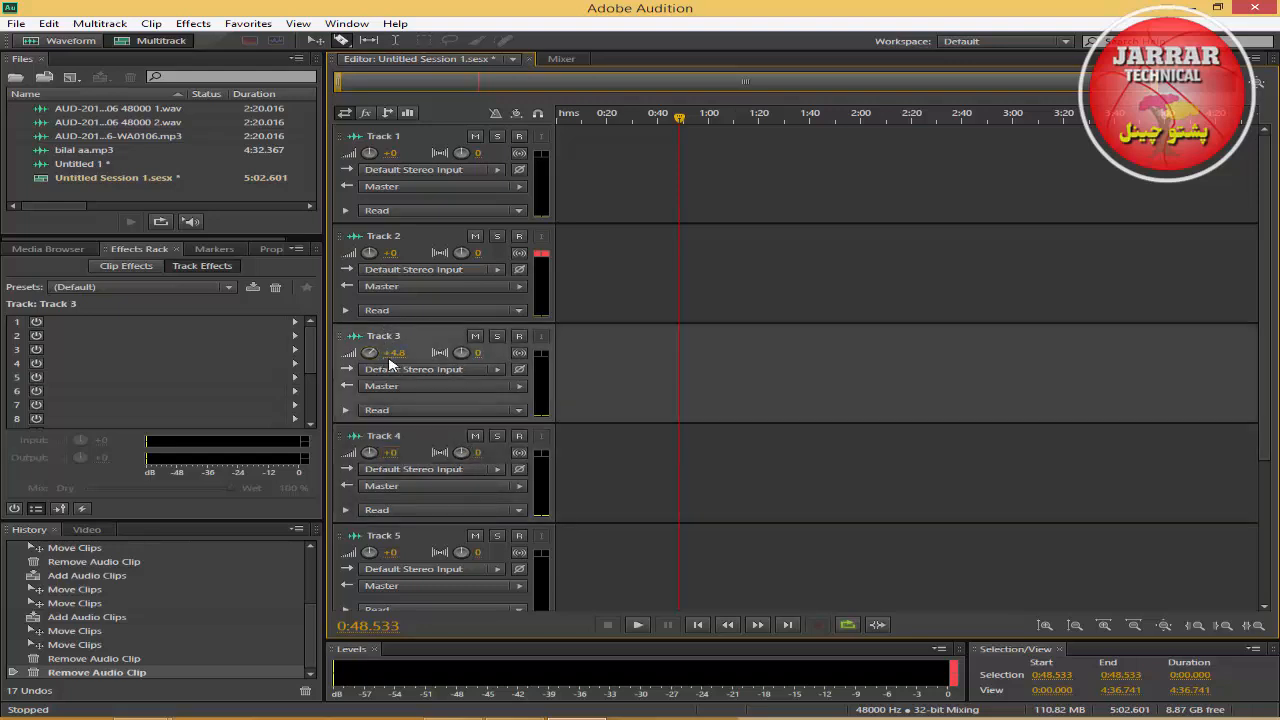
{"action": "left_click", "coordinate": [395, 356]}
{"action": "left_click", "coordinate": [395, 356]}
{"action": "left_click", "coordinate": [427, 342]}
Step: Add the "bilal aa" audio file from the Documents folder to Track 3 and position the clip to start at about 1.5 seconds
{"action": "mouse_move", "coordinate": [234, 704]}
{"action": "left_click", "coordinate": [323, 652]}
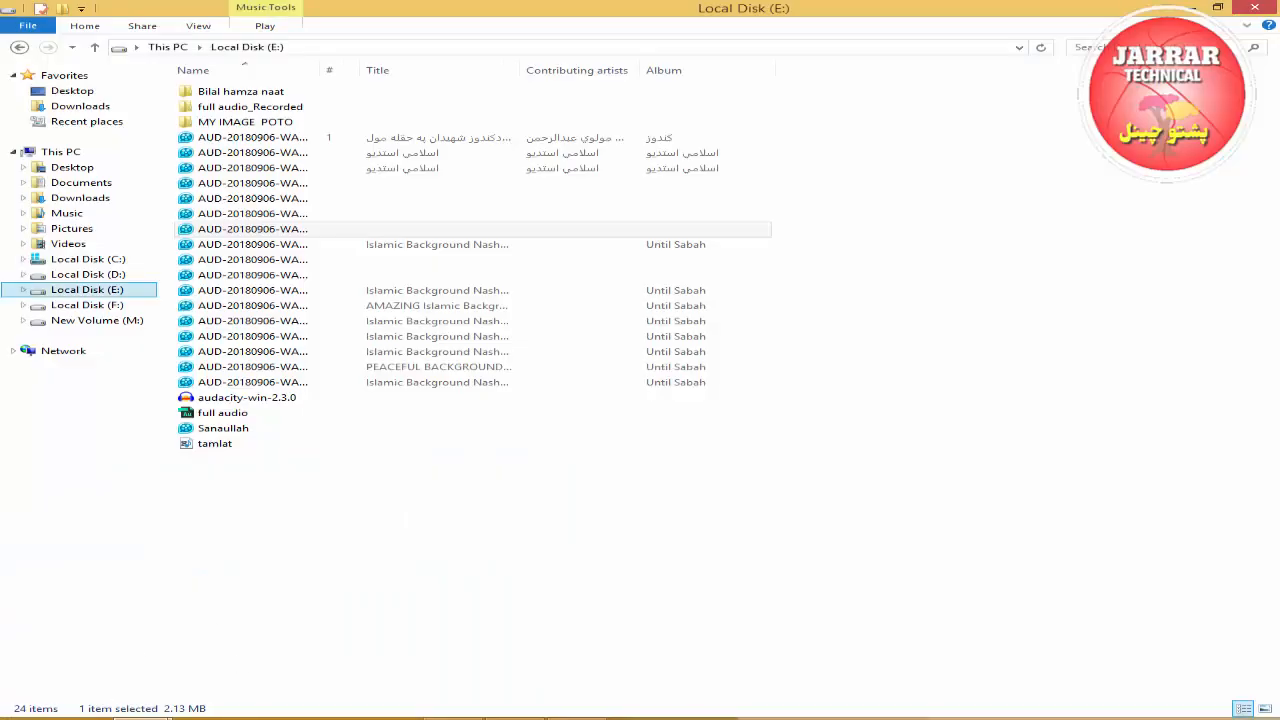
{"action": "left_click", "coordinate": [120, 651]}
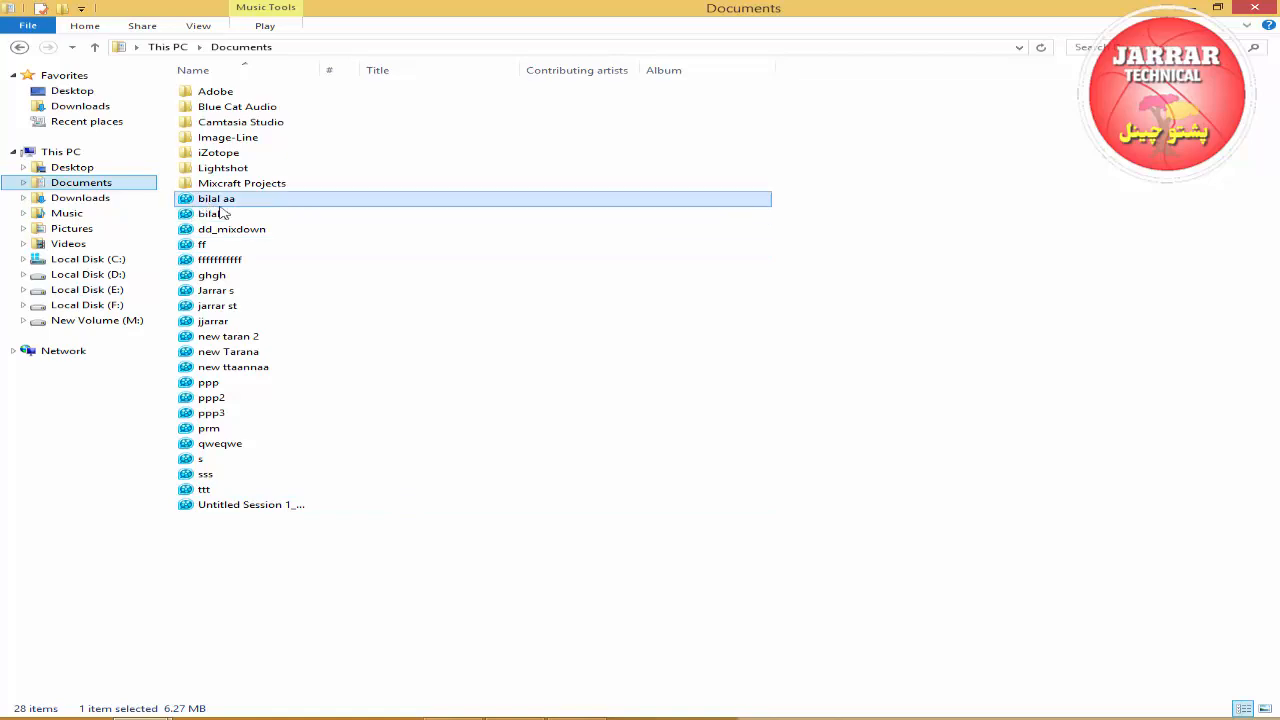
{"action": "left_click_drag", "start_coordinate": [222, 213], "coordinate": [657, 385]}
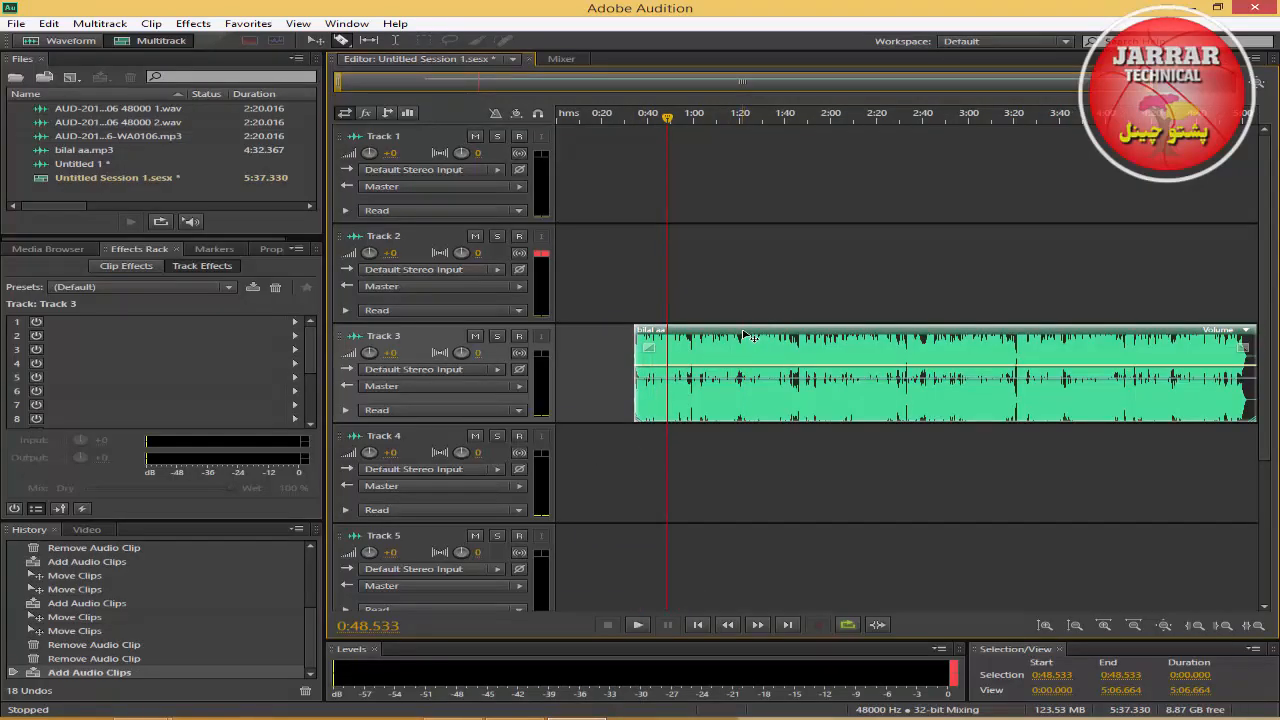
{"action": "left_click_drag", "start_coordinate": [745, 335], "coordinate": [667, 335]}
{"action": "left_click_drag", "start_coordinate": [1146, 86], "coordinate": [389, 145]}
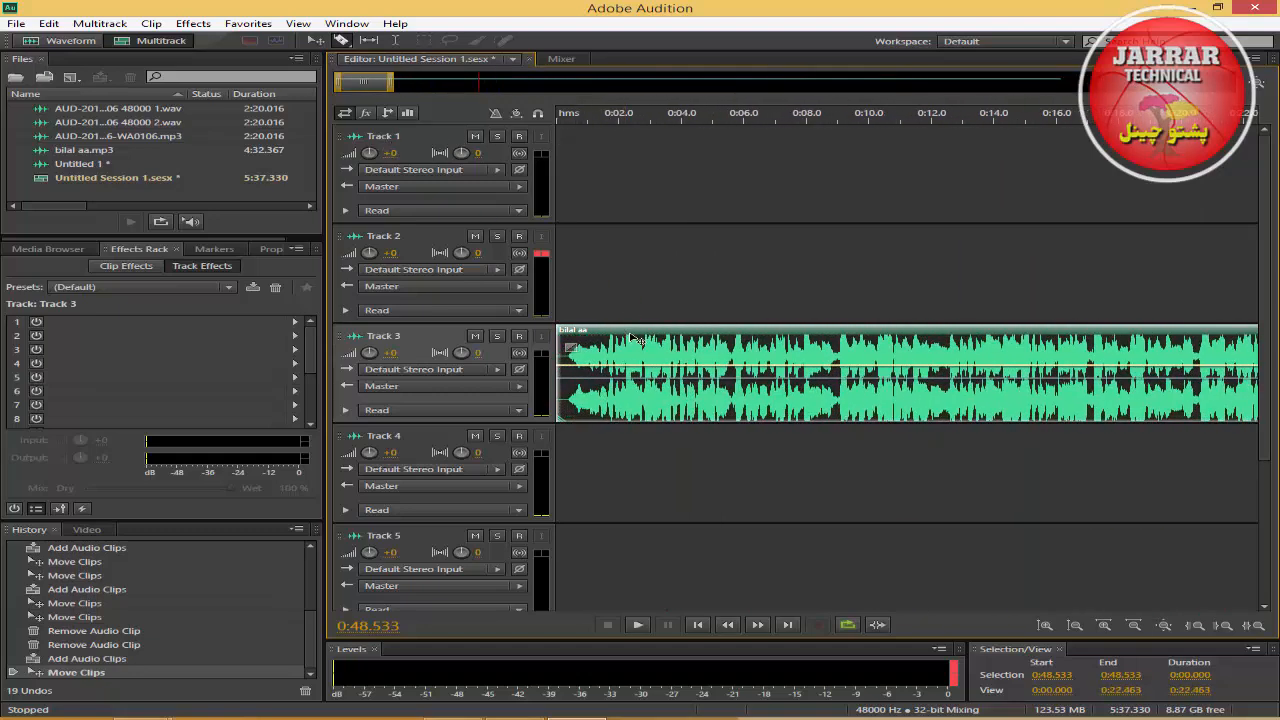
{"action": "left_click_drag", "start_coordinate": [630, 340], "coordinate": [677, 340]}
Step: Play the Track 3 clip from just before its start, stop it, and return the playhead to the session start
{"action": "left_click", "coordinate": [597, 258]}
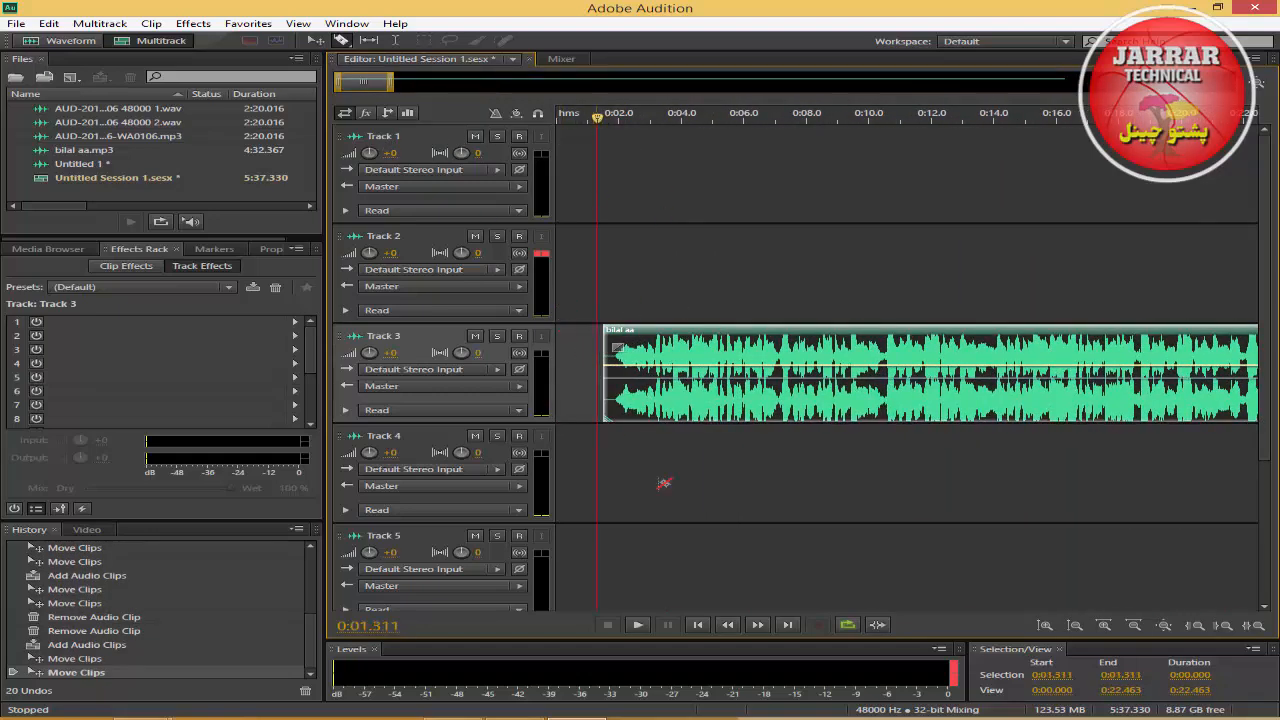
{"action": "left_click", "coordinate": [638, 625]}
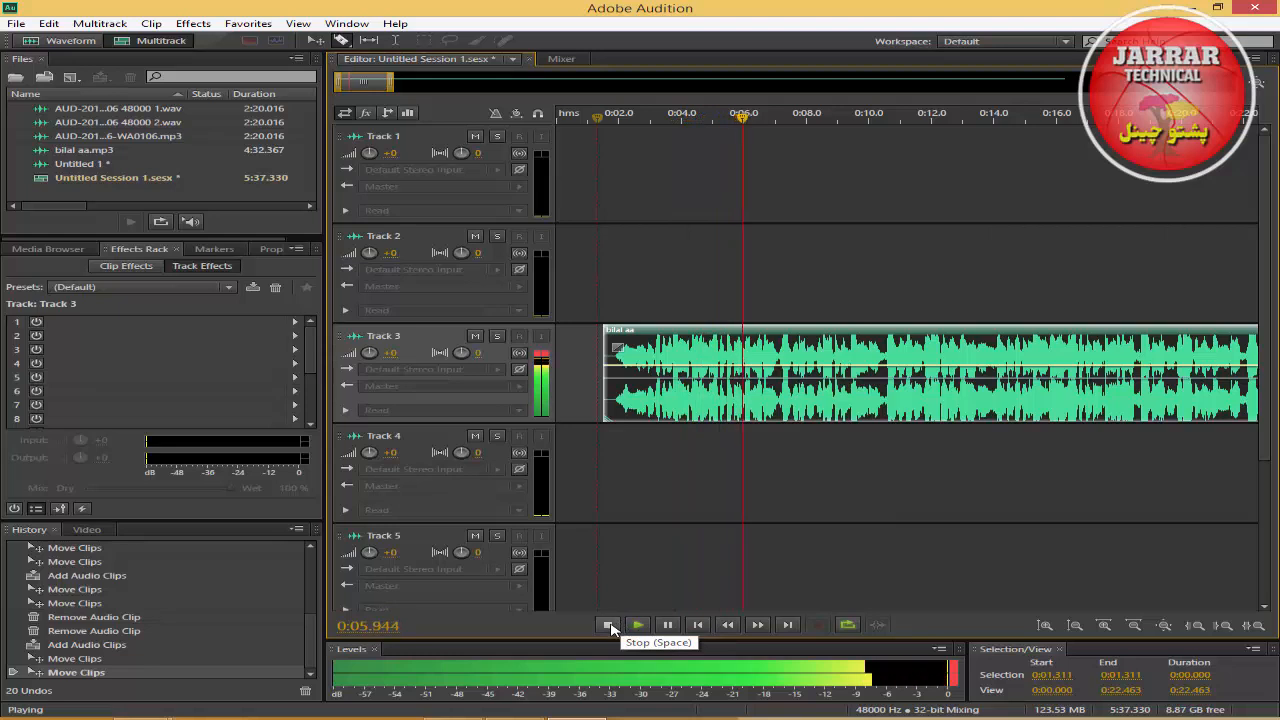
{"action": "left_click", "coordinate": [609, 625]}
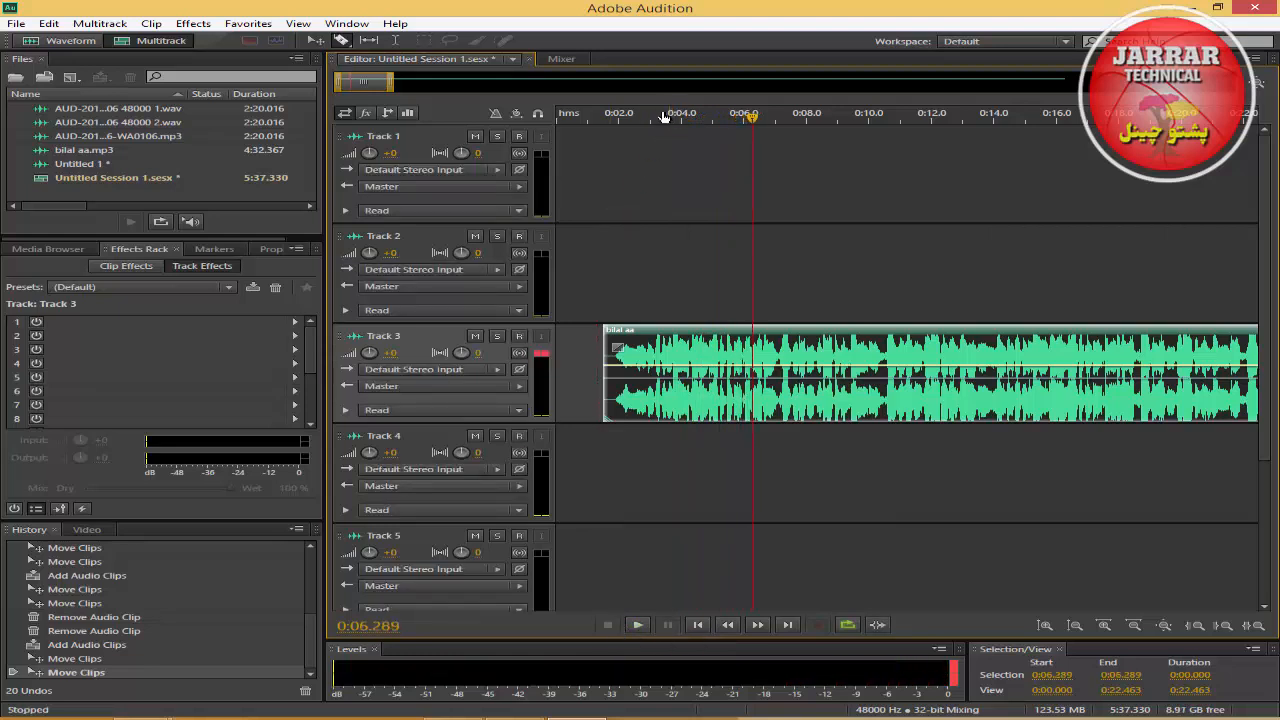
{"action": "left_click_drag", "start_coordinate": [664, 118], "coordinate": [530, 157]}
Step: Add AUD-20180906-WA0068.mp3 to Track 4 at 0:00 with its sample rate conformed, and nudge the Track 3 clip to about 1.7 seconds
{"action": "mouse_move", "coordinate": [143, 717]}
{"action": "left_click", "coordinate": [380, 594]}
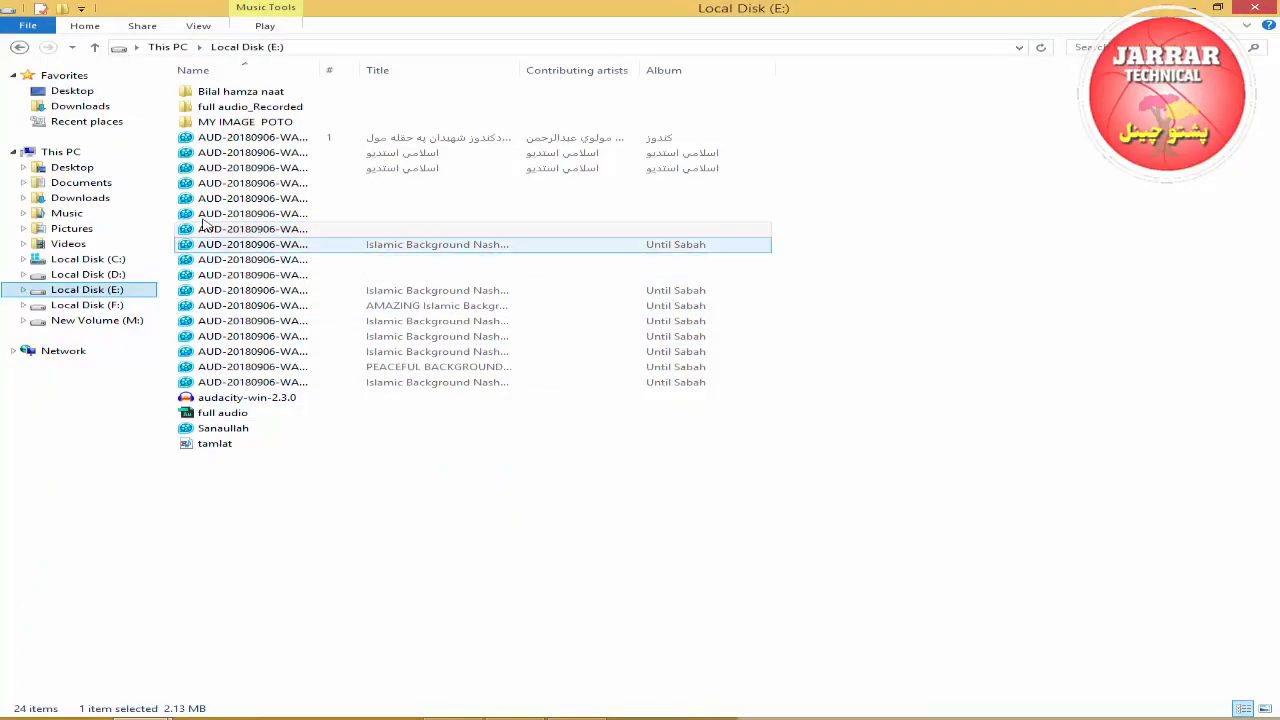
{"action": "left_click_drag", "start_coordinate": [236, 203], "coordinate": [599, 508]}
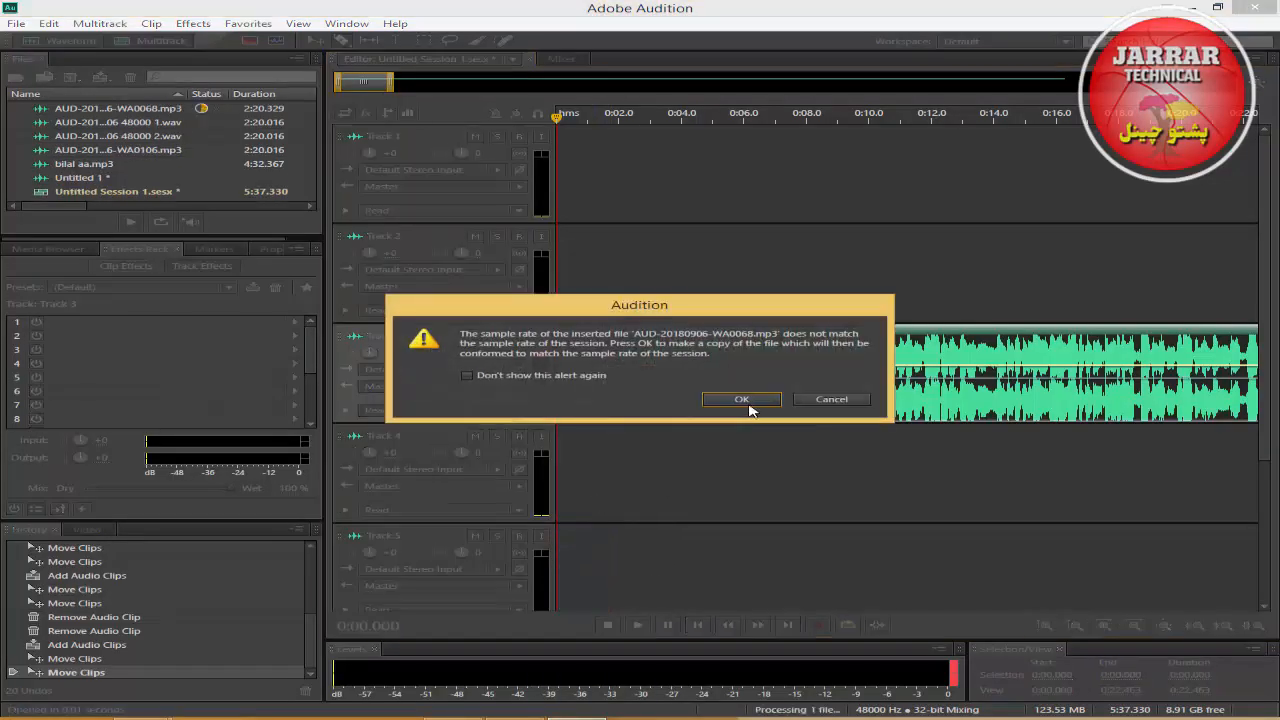
{"action": "left_click", "coordinate": [749, 400]}
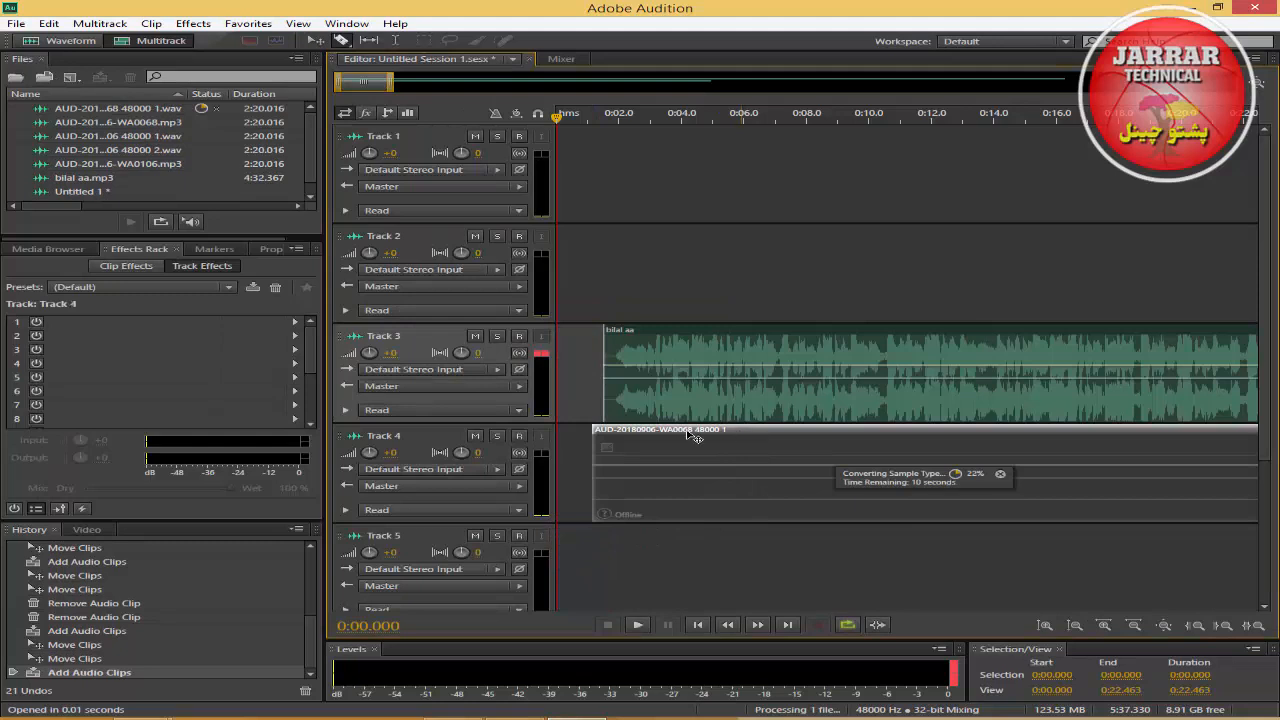
{"action": "left_click_drag", "start_coordinate": [712, 518], "coordinate": [676, 518]}
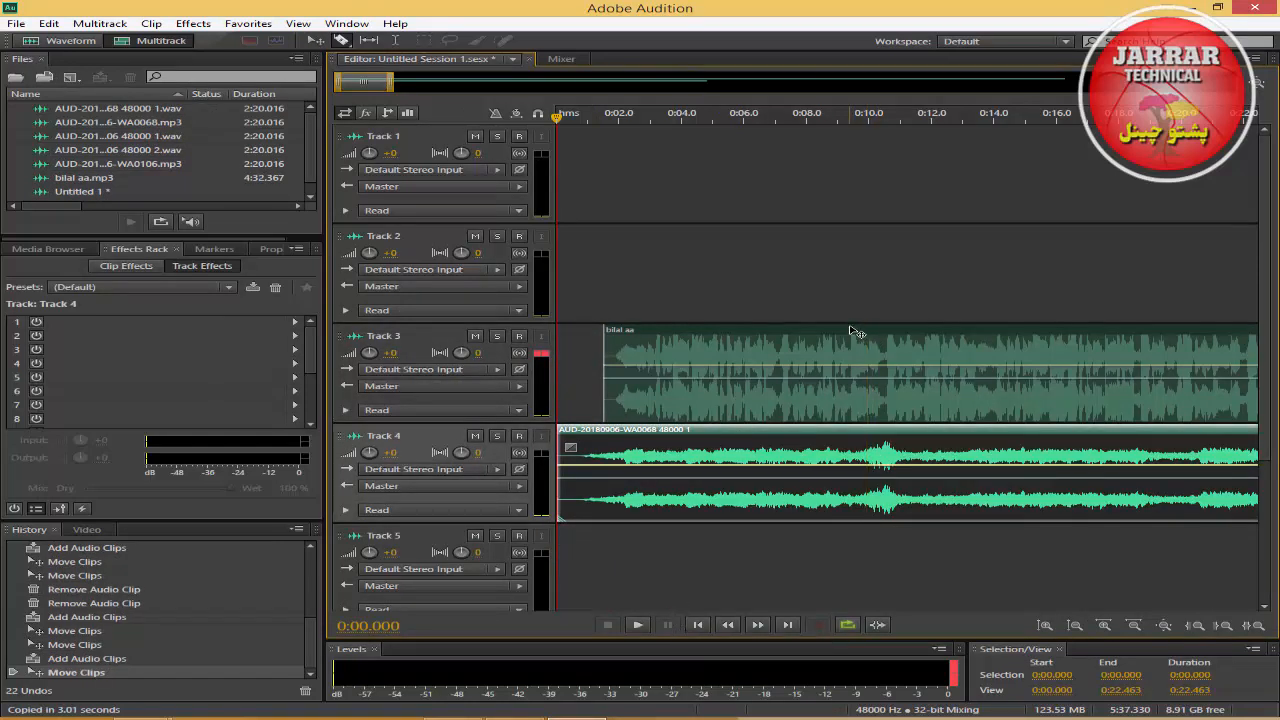
{"action": "mouse_move", "coordinate": [855, 332]}
{"action": "left_mouse_down"}
{"action": "mouse_move", "coordinate": [873, 330]}
{"action": "mouse_move", "coordinate": [860, 332]}
{"action": "left_mouse_up"}
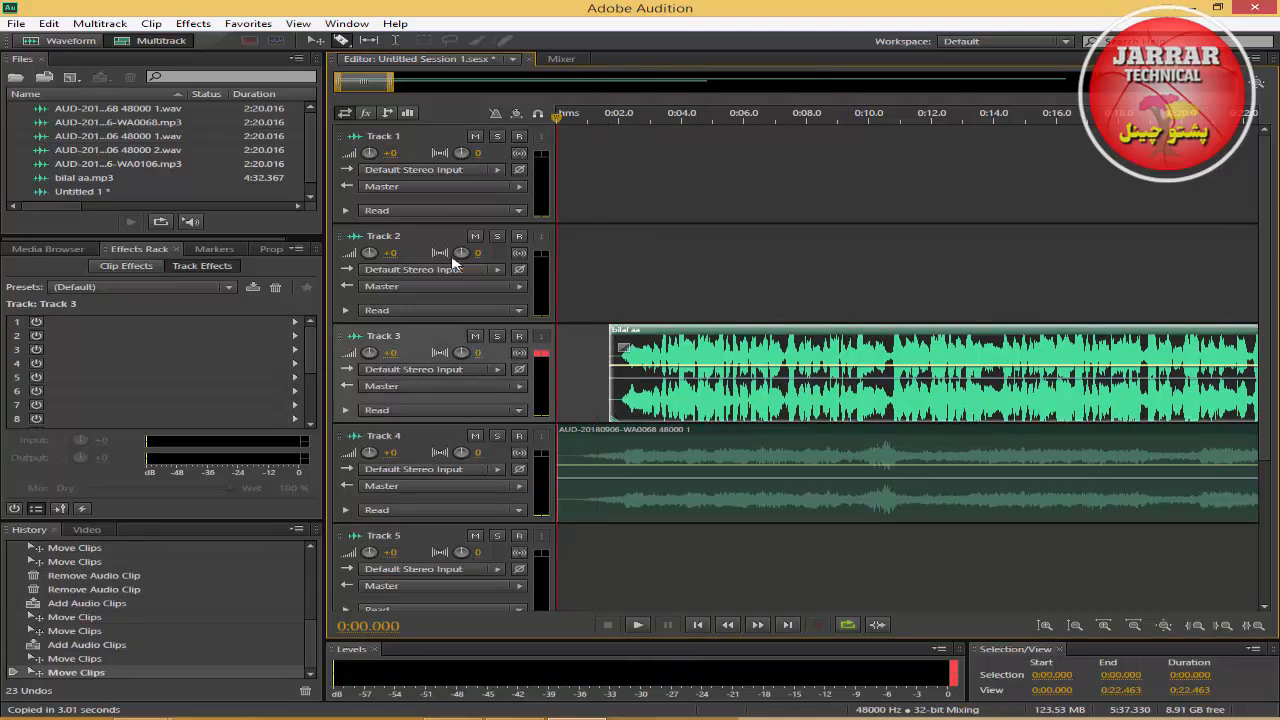
Step: Mute Track 3, listen to the Track 4 background alone, and unmute Track 3 after stopping playback
{"action": "left_click", "coordinate": [476, 336]}
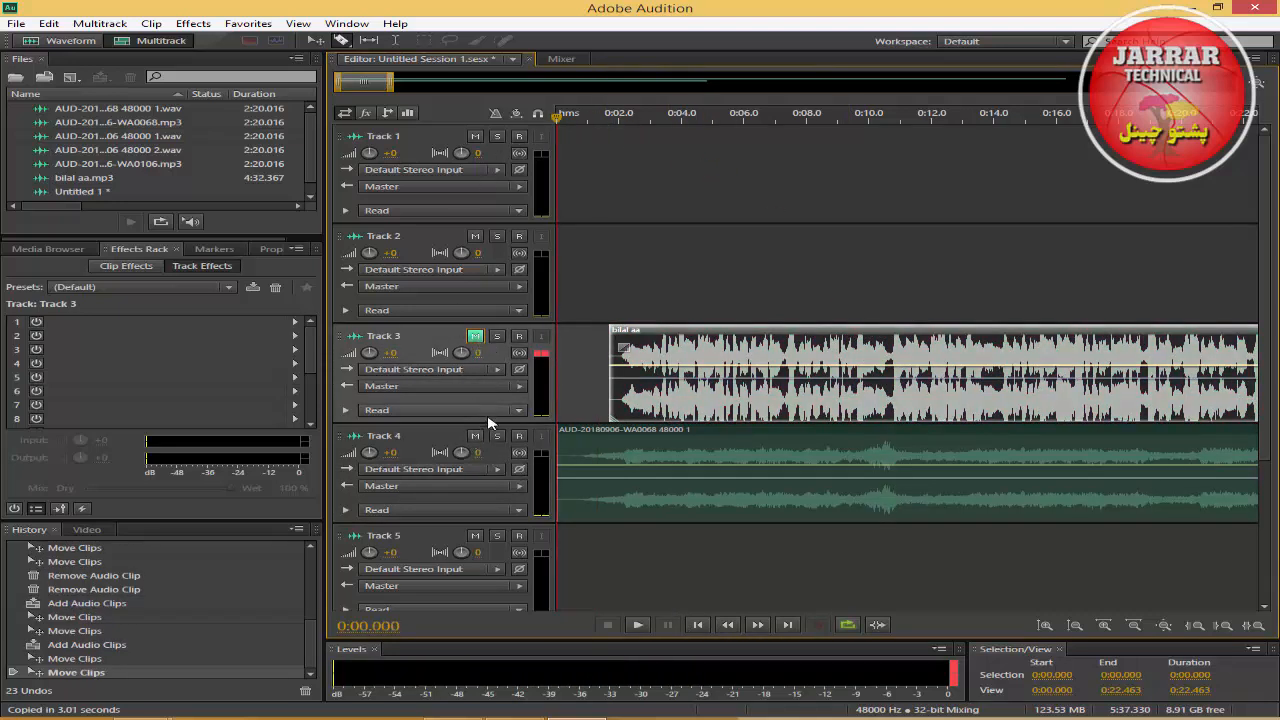
{"action": "left_click", "coordinate": [638, 624]}
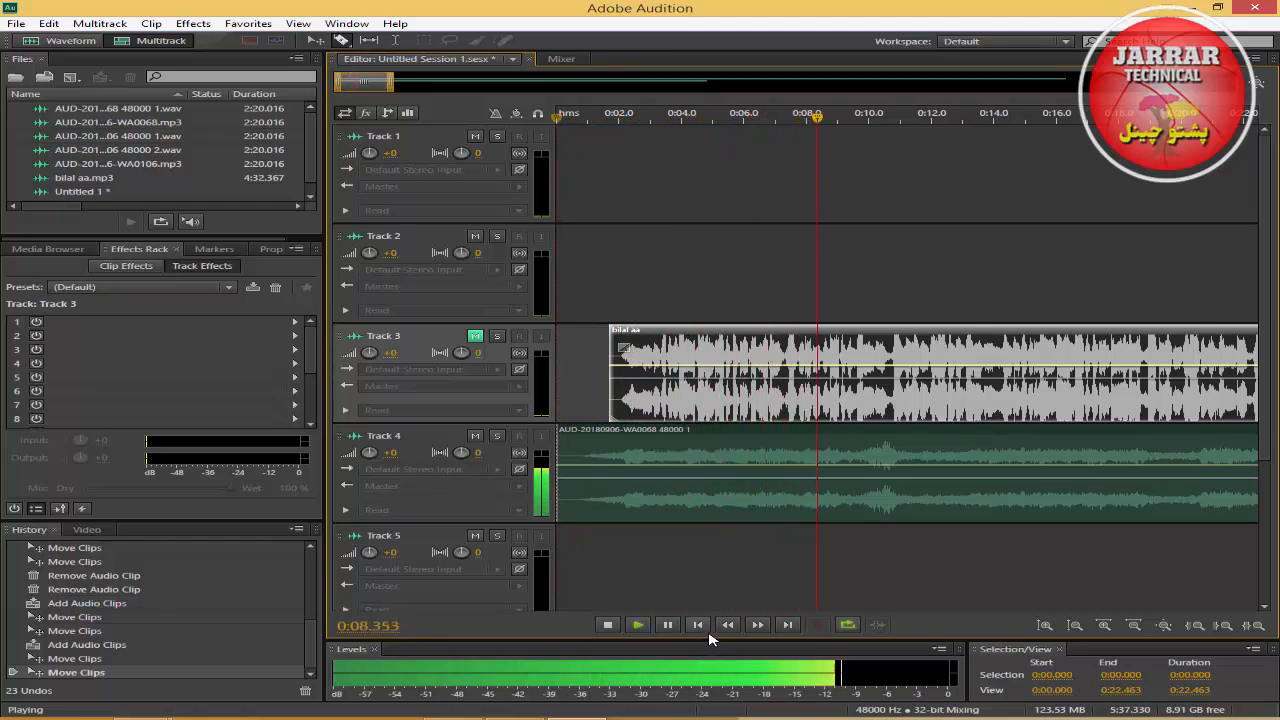
{"action": "left_click", "coordinate": [607, 626]}
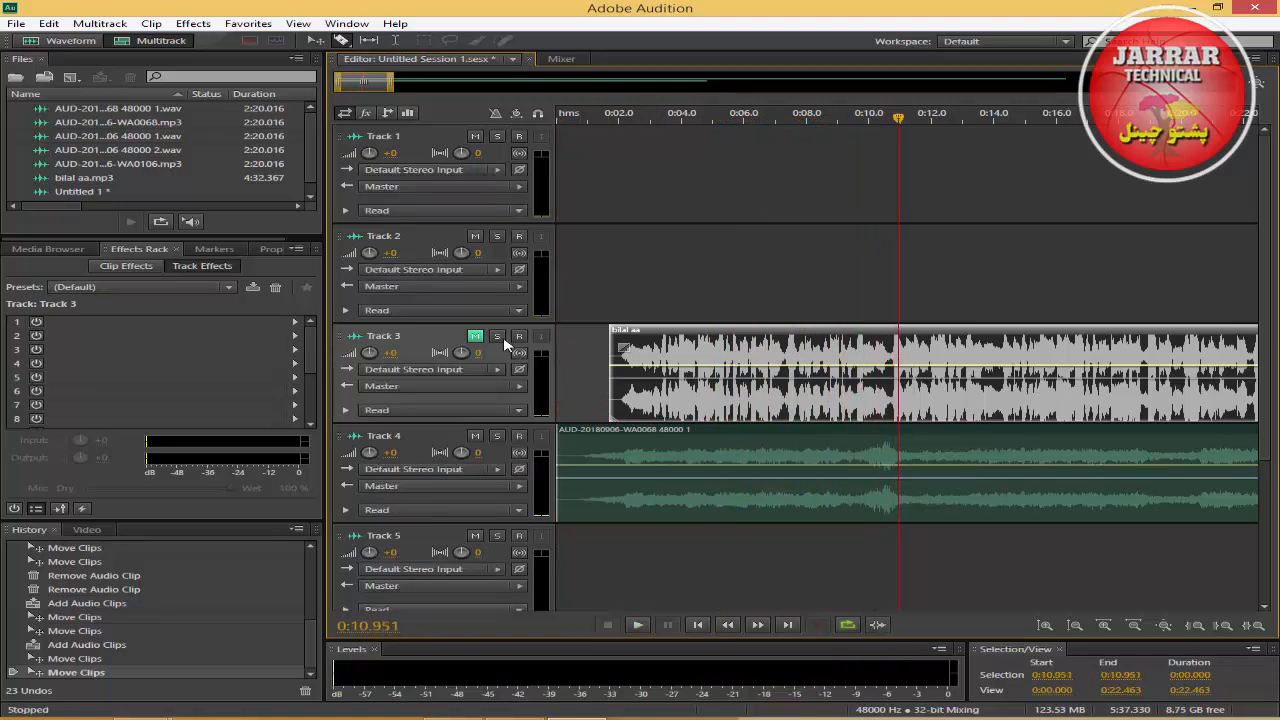
{"action": "left_click", "coordinate": [476, 336]}
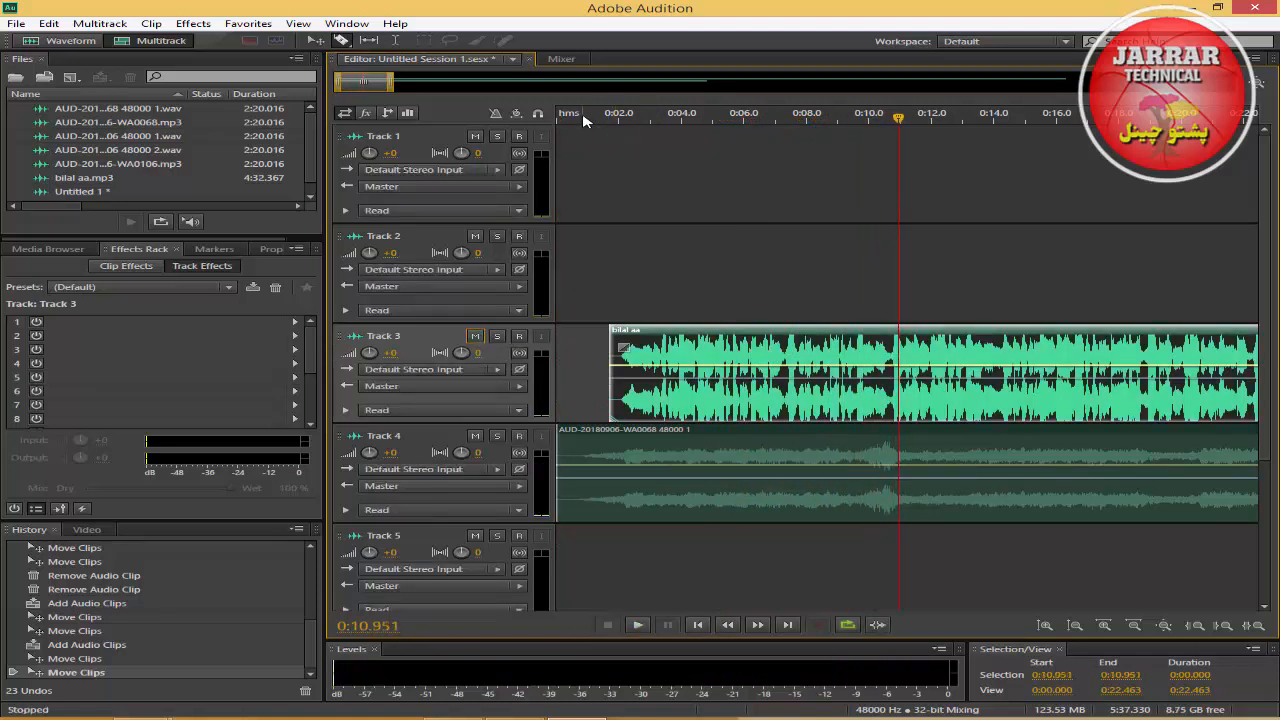
Step: Play both tracks together from the session start and raise Track 4's volume to +5.7 during playback
{"action": "left_click_drag", "start_coordinate": [587, 120], "coordinate": [468, 133]}
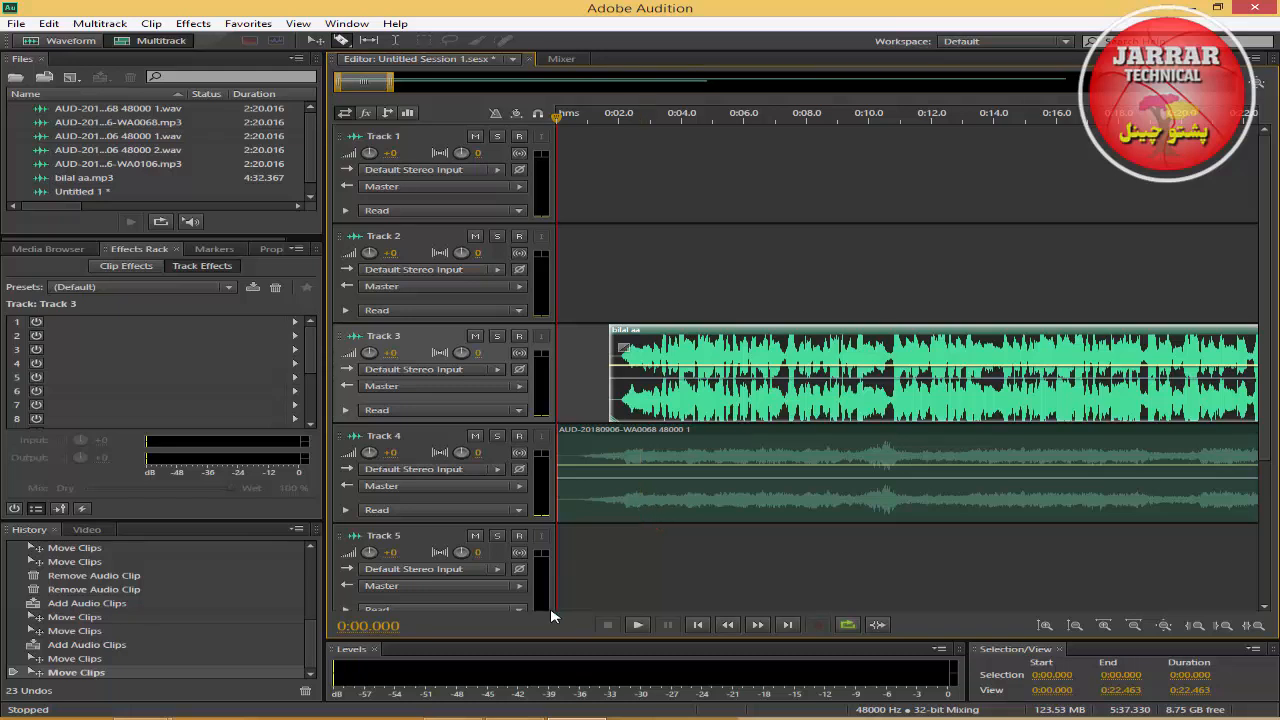
{"action": "left_click", "coordinate": [641, 625]}
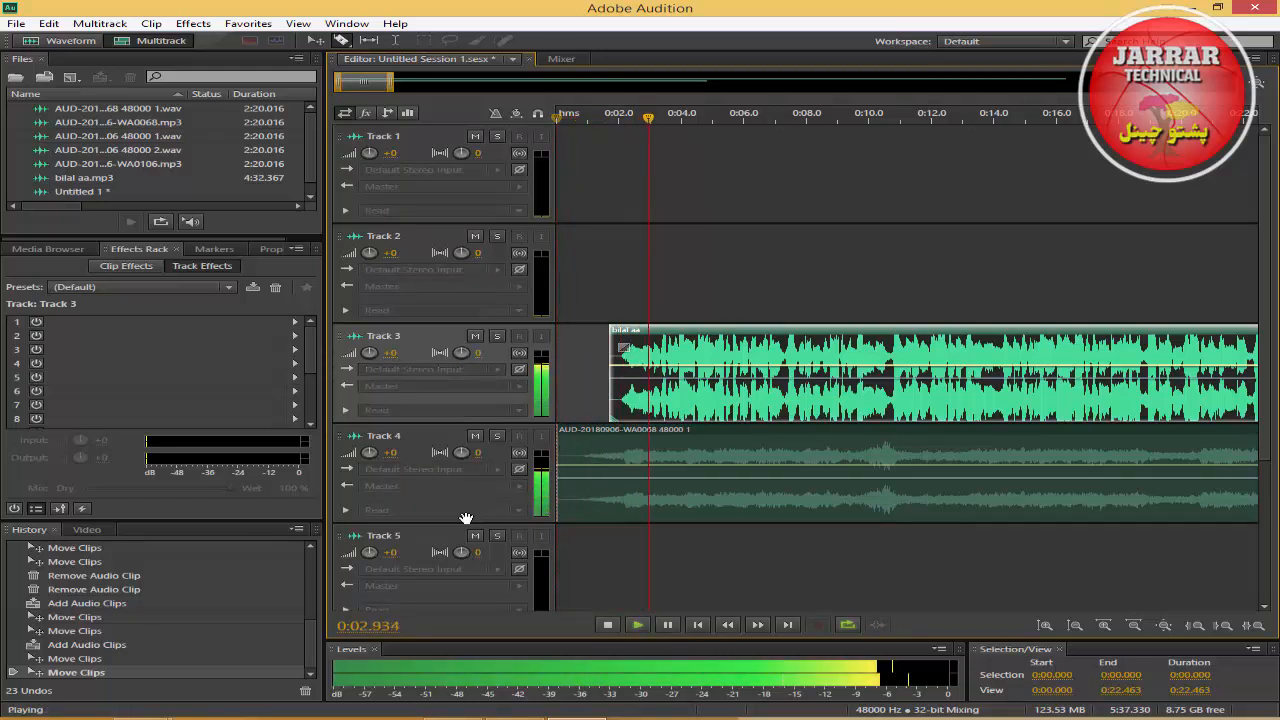
{"action": "left_click_drag", "start_coordinate": [369, 452], "coordinate": [383, 460]}
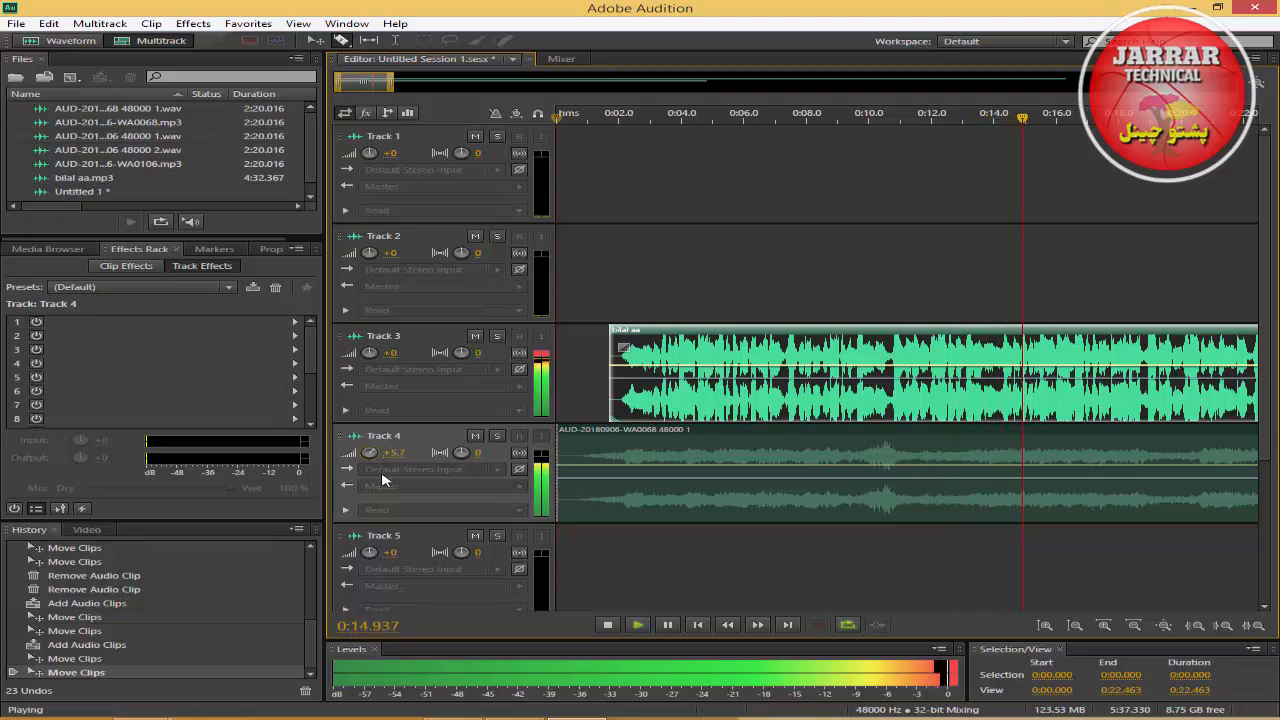
{"action": "left_click", "coordinate": [607, 627]}
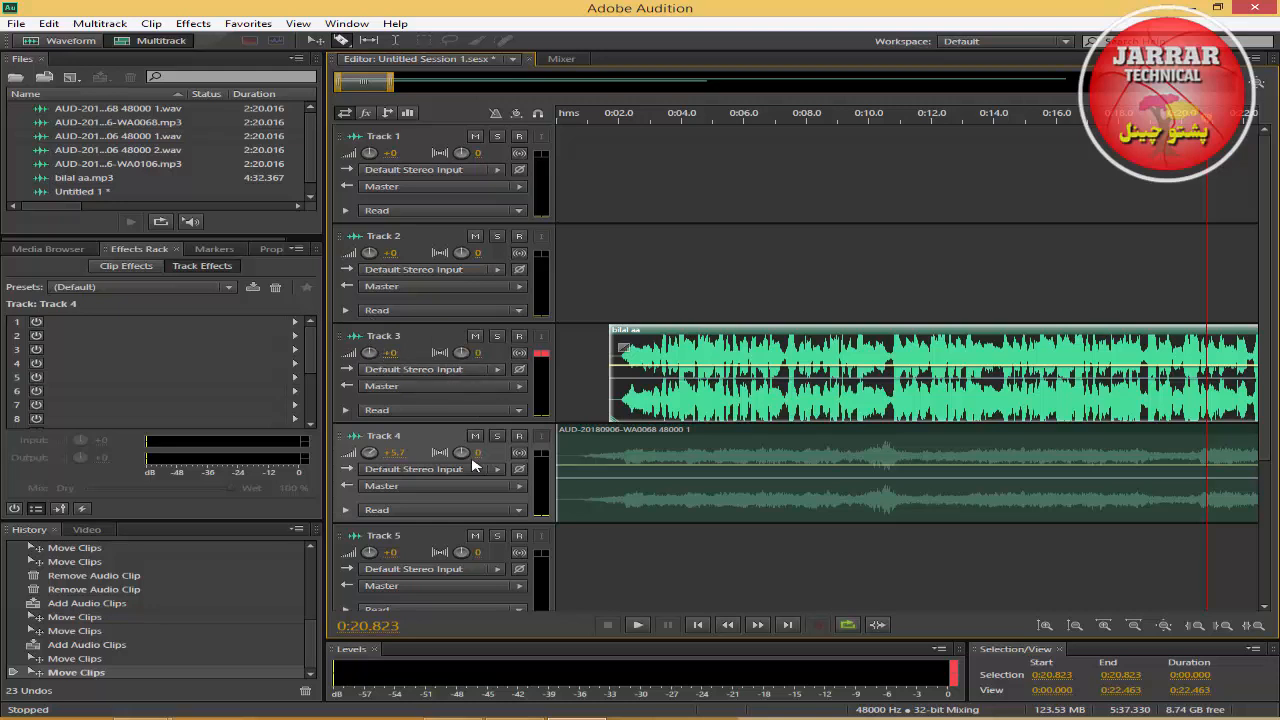
{"action": "left_click_drag", "start_coordinate": [400, 458], "coordinate": [420, 457]}
Step: Toggle mute and solo on and off for Track 3, and mute on and off for Track 4
{"action": "left_click", "coordinate": [476, 338]}
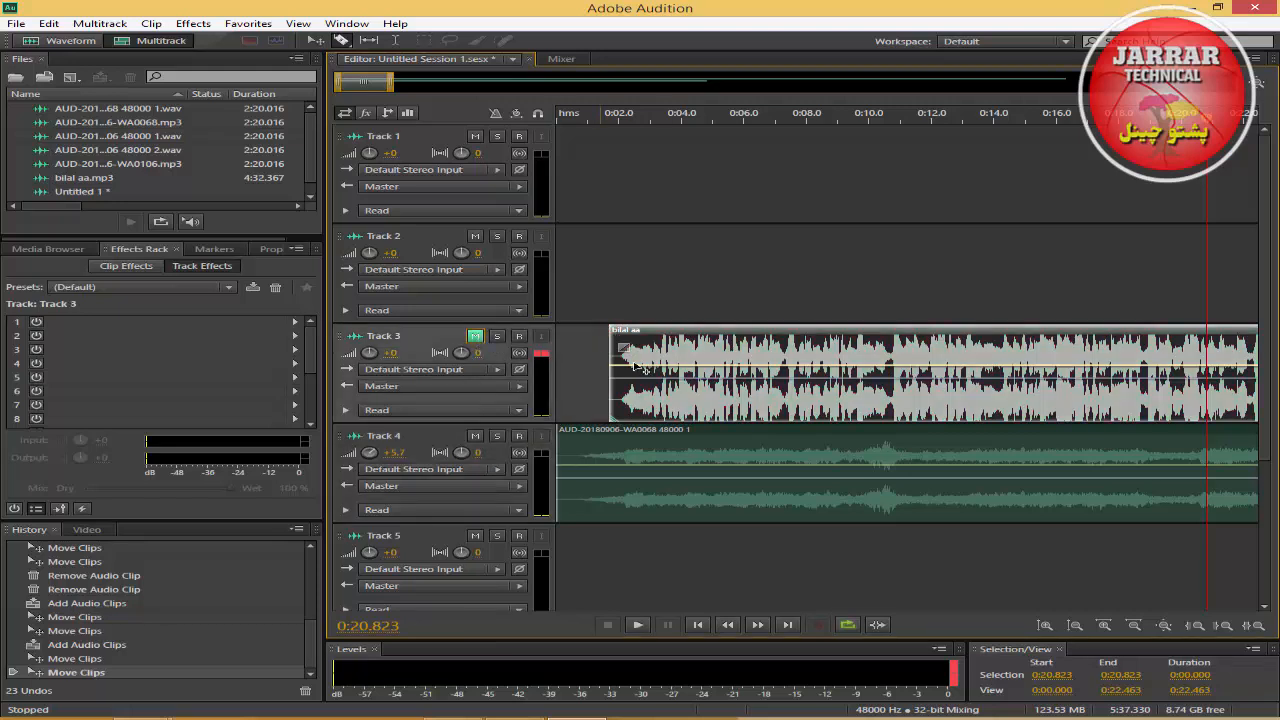
{"action": "left_click", "coordinate": [475, 338]}
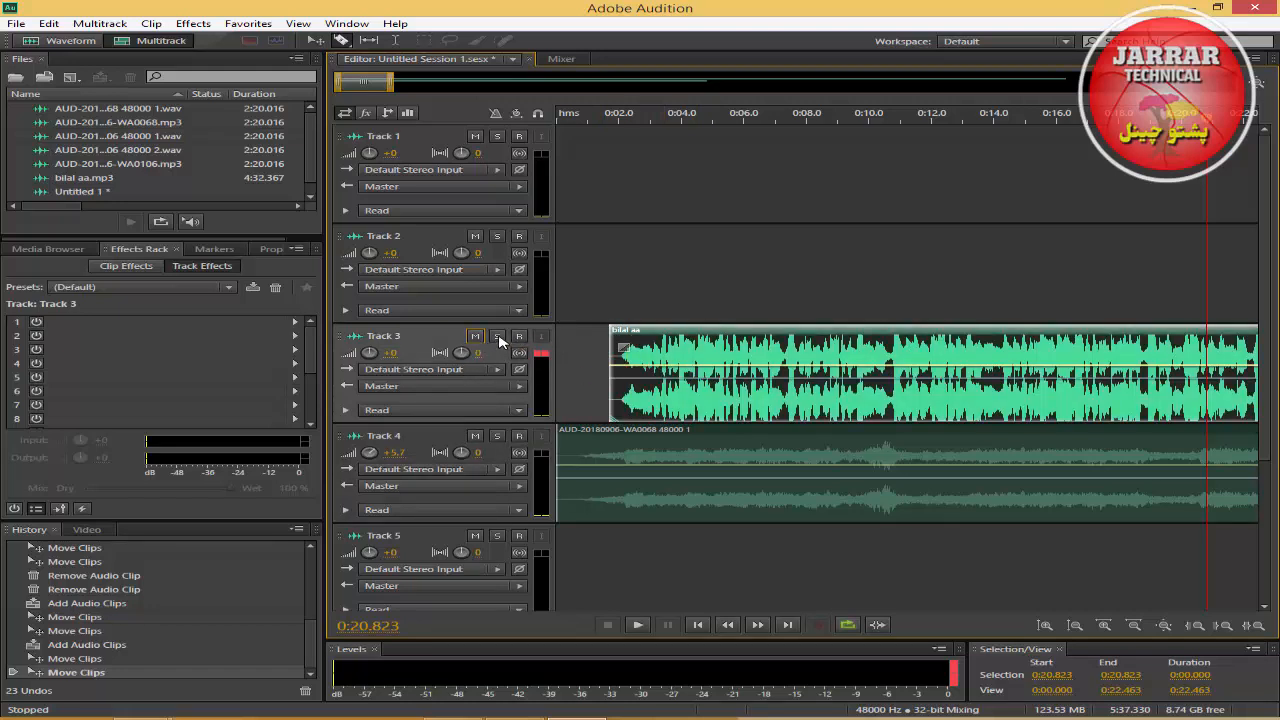
{"action": "left_click", "coordinate": [497, 337]}
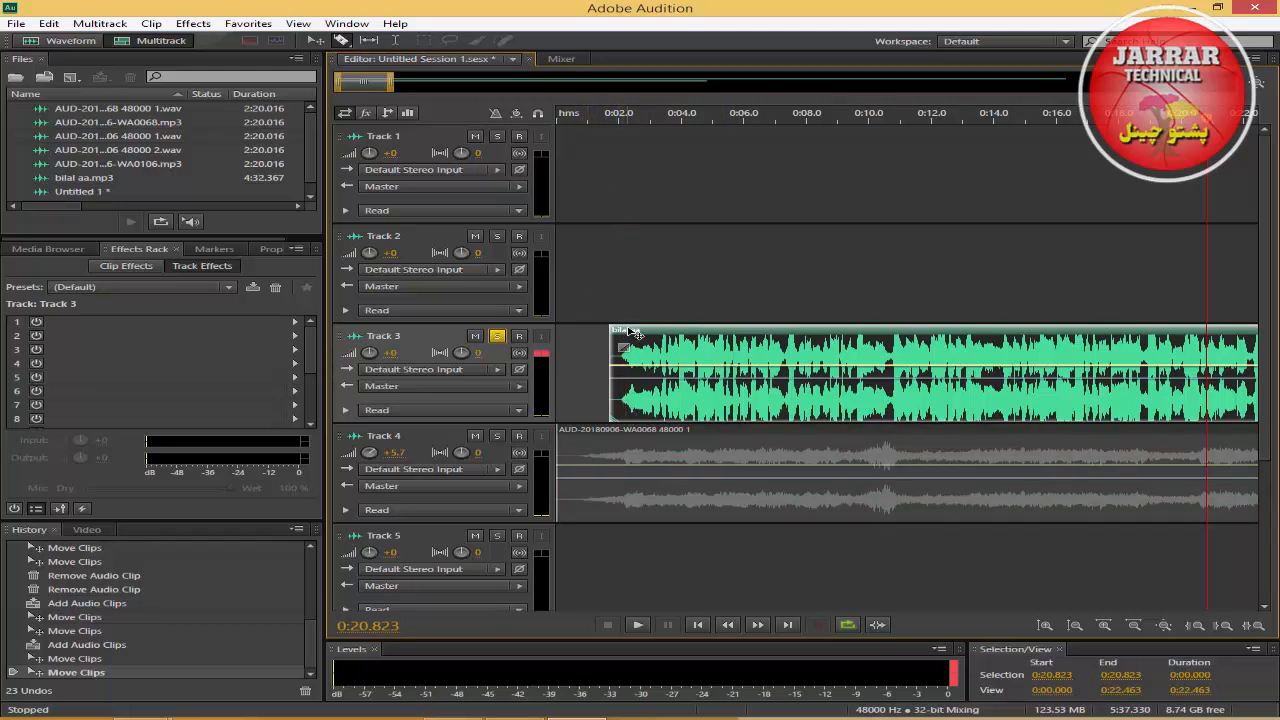
{"action": "left_click", "coordinate": [498, 339]}
{"action": "left_click", "coordinate": [486, 450]}
{"action": "left_click", "coordinate": [475, 436]}
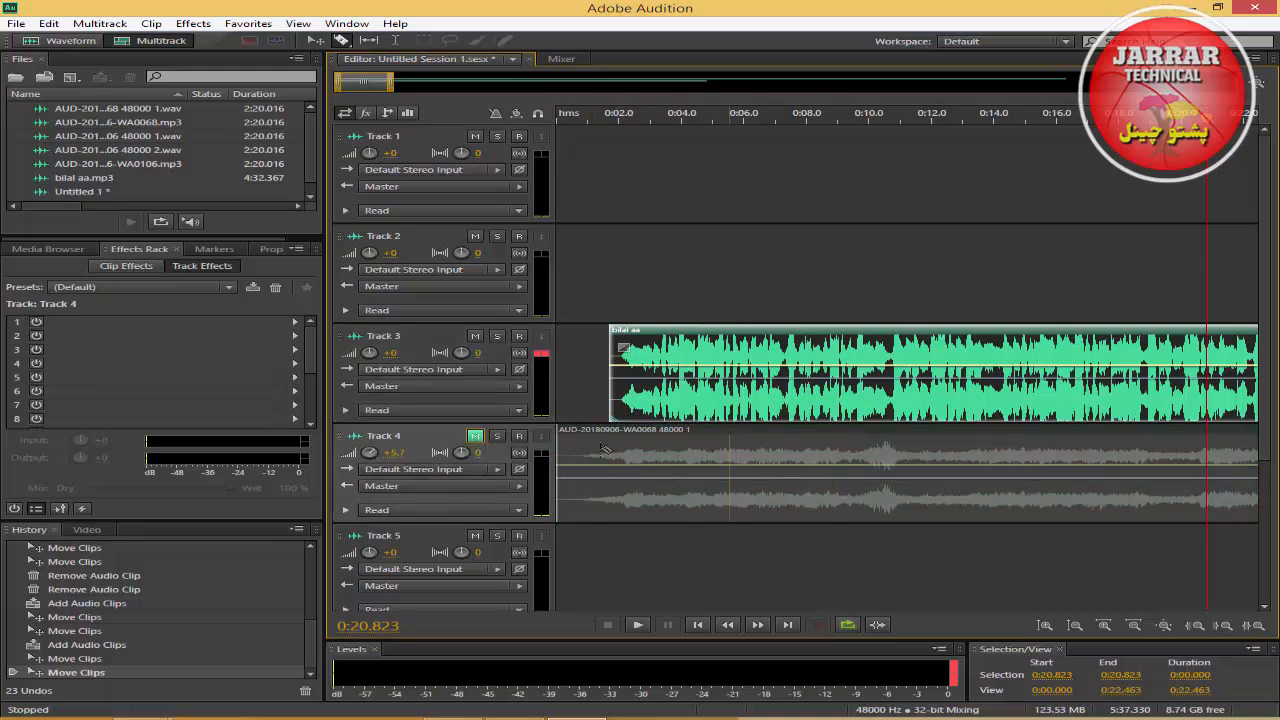
{"action": "left_click", "coordinate": [476, 437]}
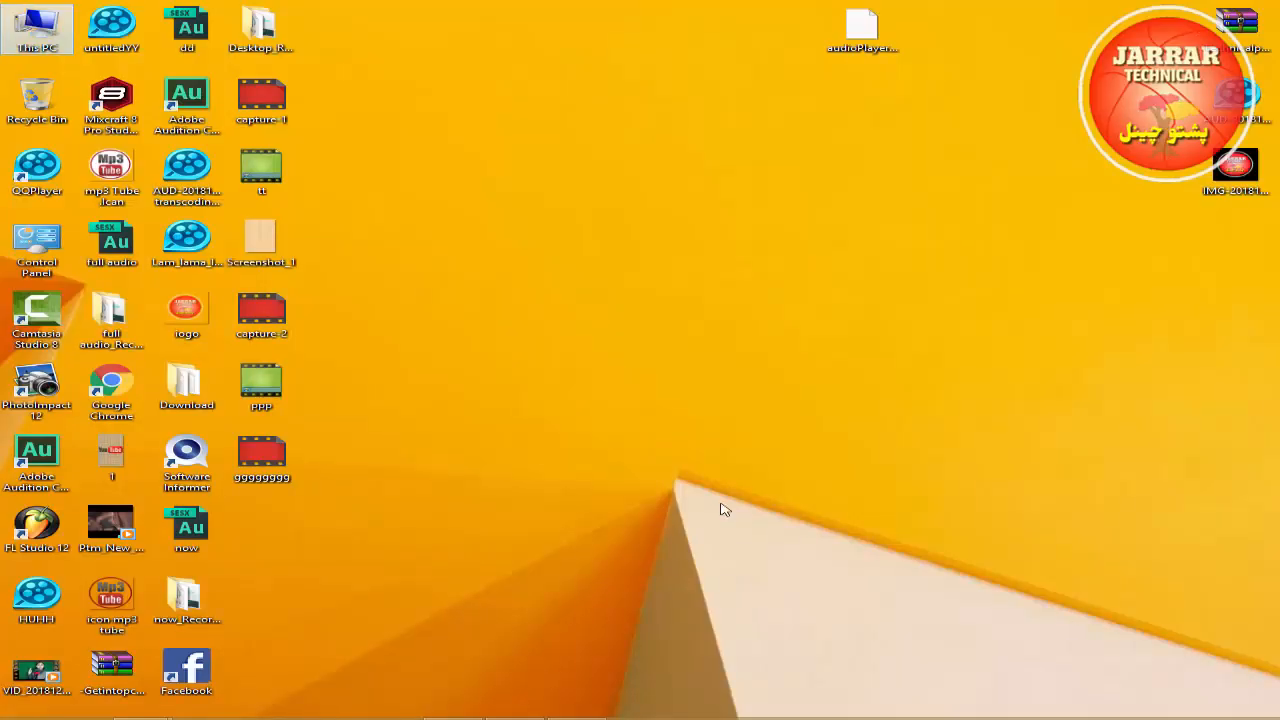
Step: Add AUD-20180906-WA0125.mp3 from Local Disk (E:) to Track 2 with its sample rate conformed, and align the clip to the session start
{"action": "left_click", "coordinate": [345, 675]}
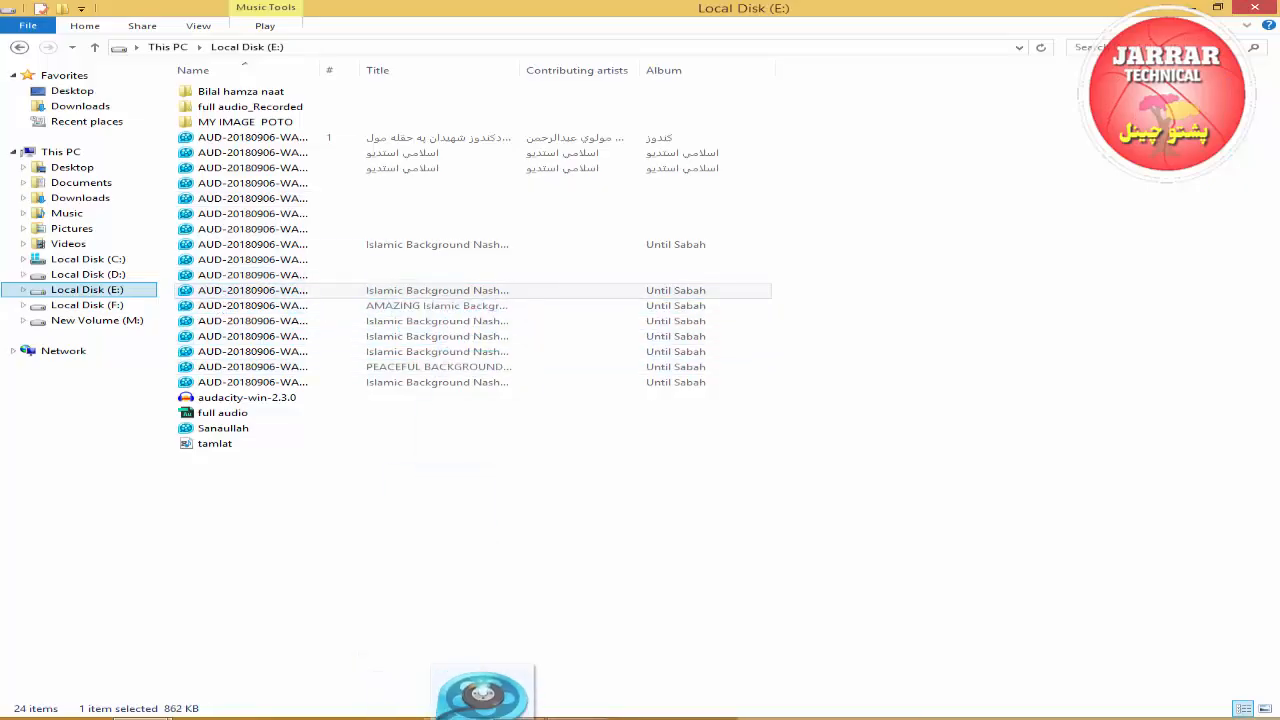
{"action": "left_click_drag", "start_coordinate": [588, 703], "coordinate": [594, 312]}
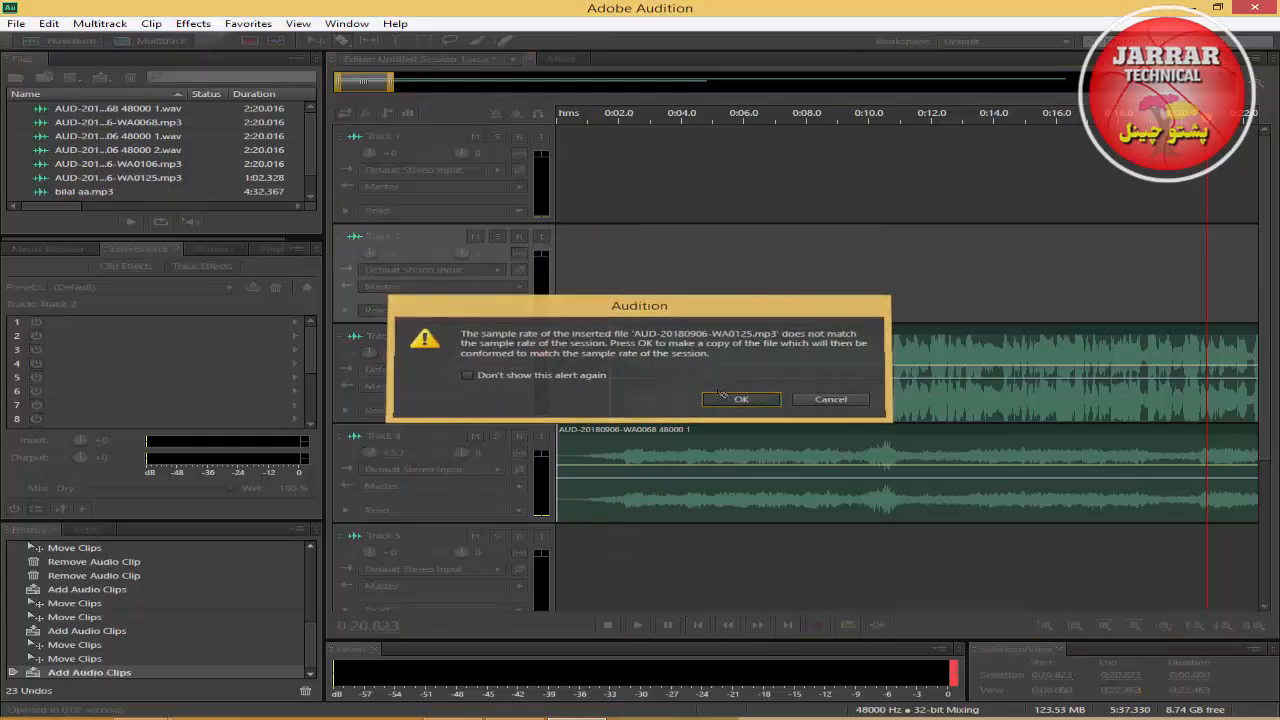
{"action": "left_click", "coordinate": [740, 399]}
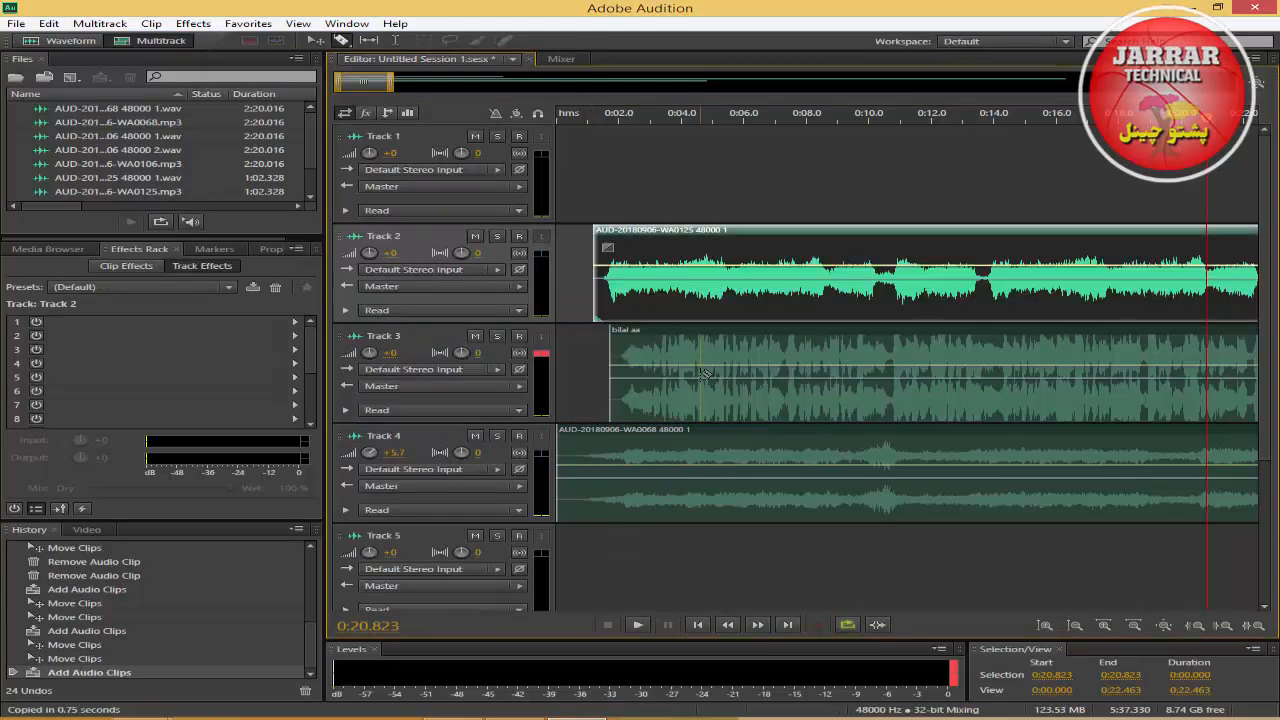
{"action": "left_click_drag", "start_coordinate": [705, 231], "coordinate": [568, 237]}
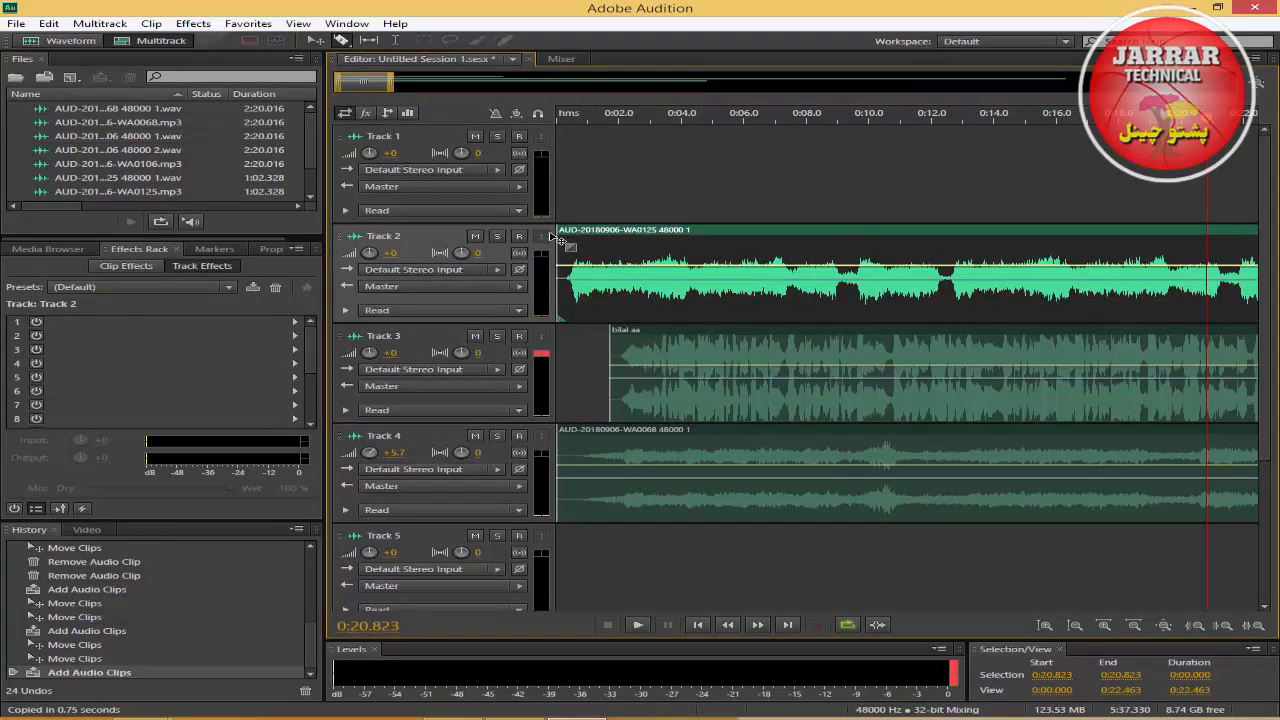
Step: Solo Track 3 and listen to it alone from near the session start, stopping after a few seconds
{"action": "left_click", "coordinate": [564, 118]}
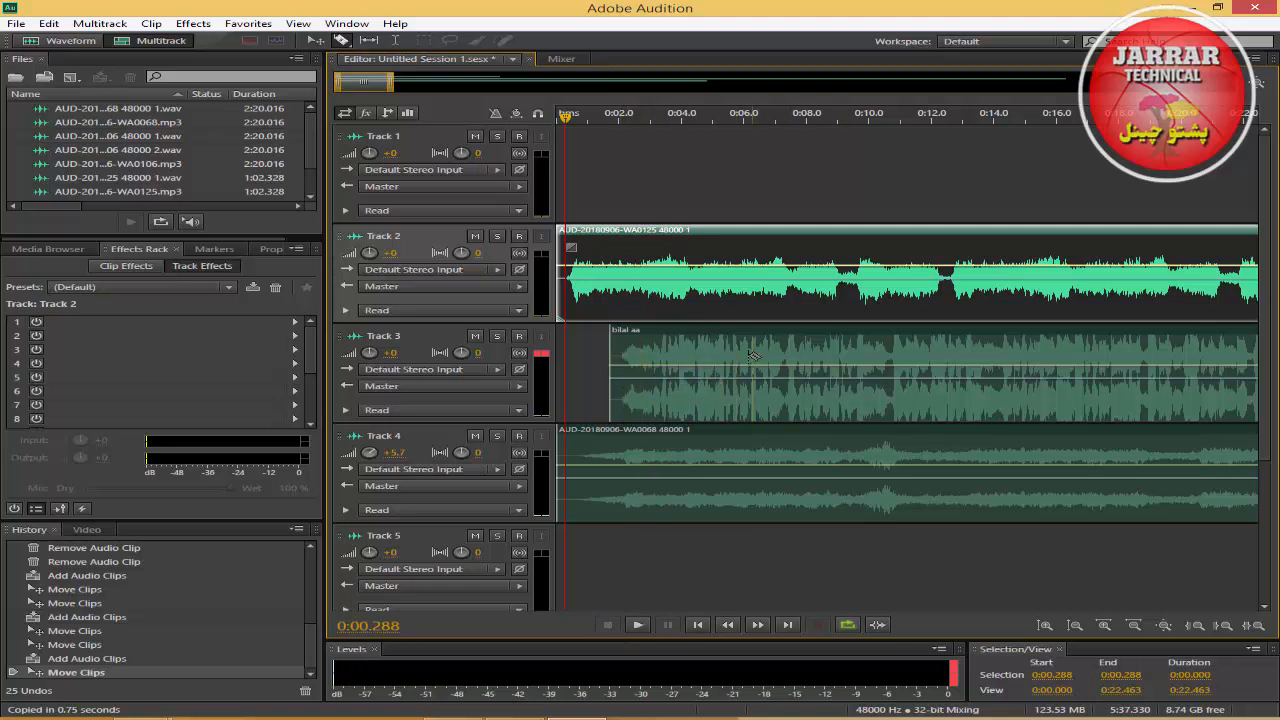
{"action": "left_click", "coordinate": [497, 337]}
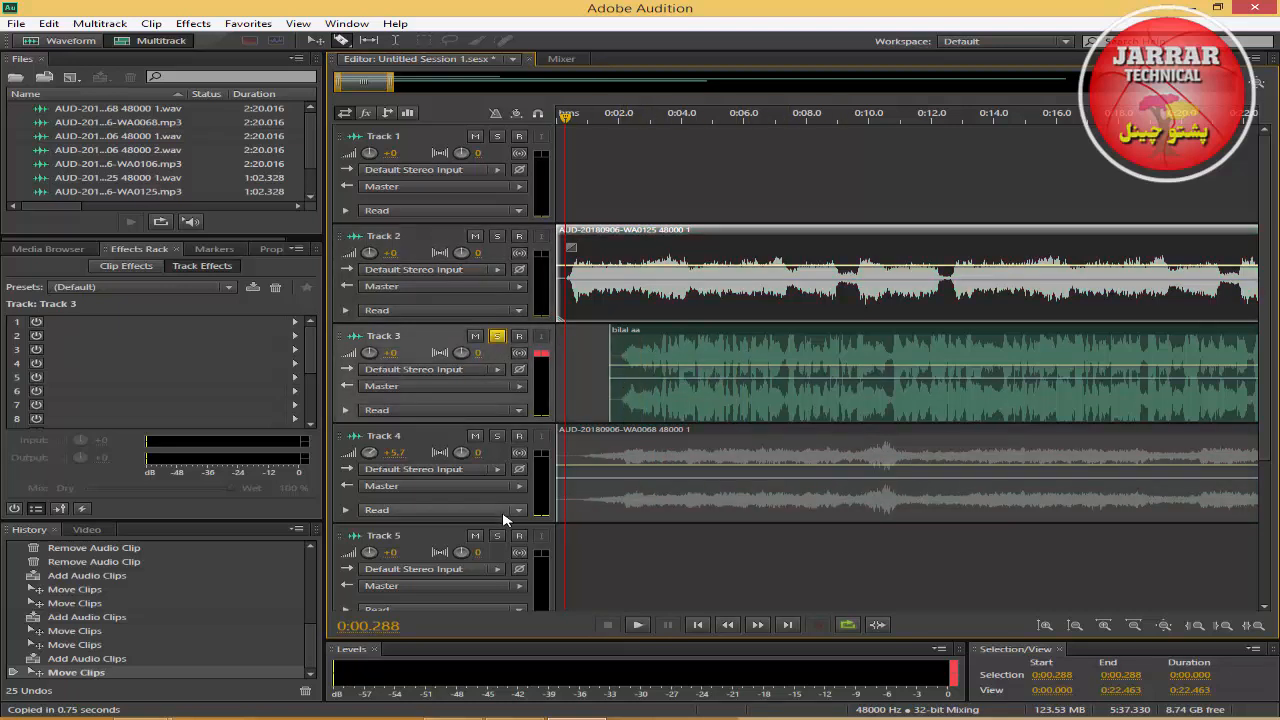
{"action": "left_click", "coordinate": [637, 625]}
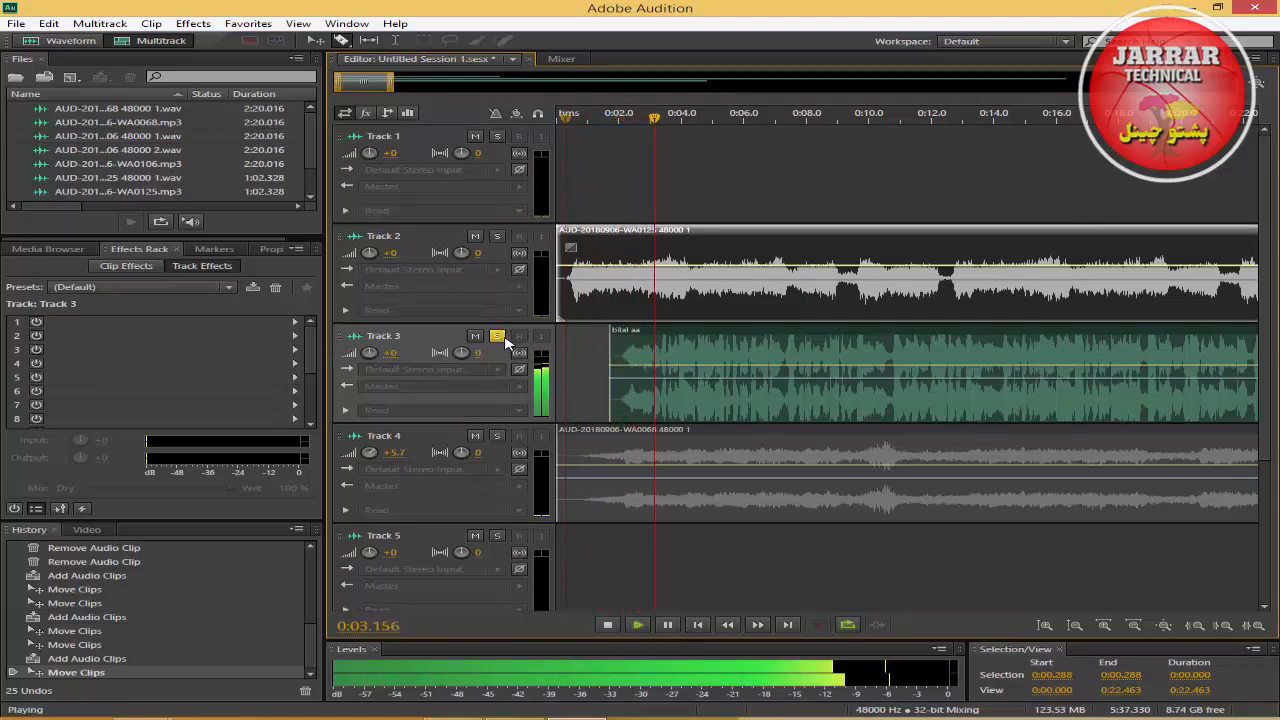
{"action": "left_click", "coordinate": [607, 625]}
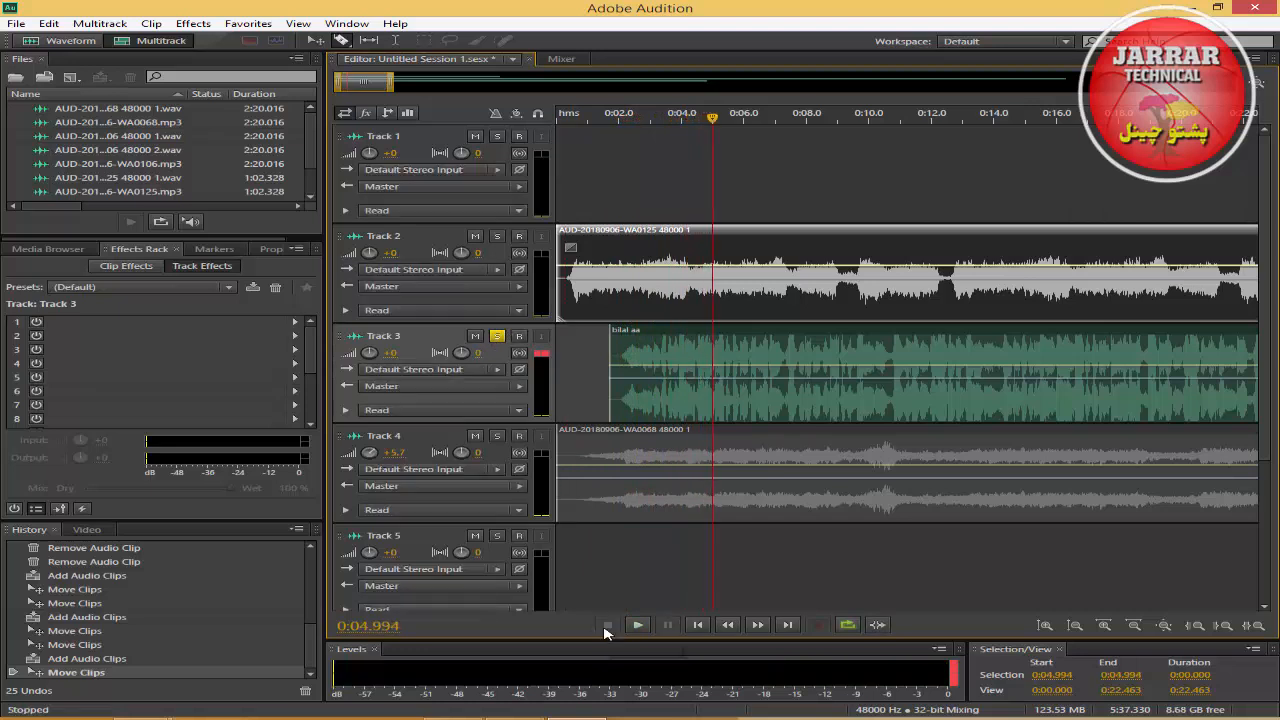
Step: Switch the solo from Track 3 to Track 2 and listen to Track 2 alone for a few seconds
{"action": "left_click", "coordinate": [497, 336]}
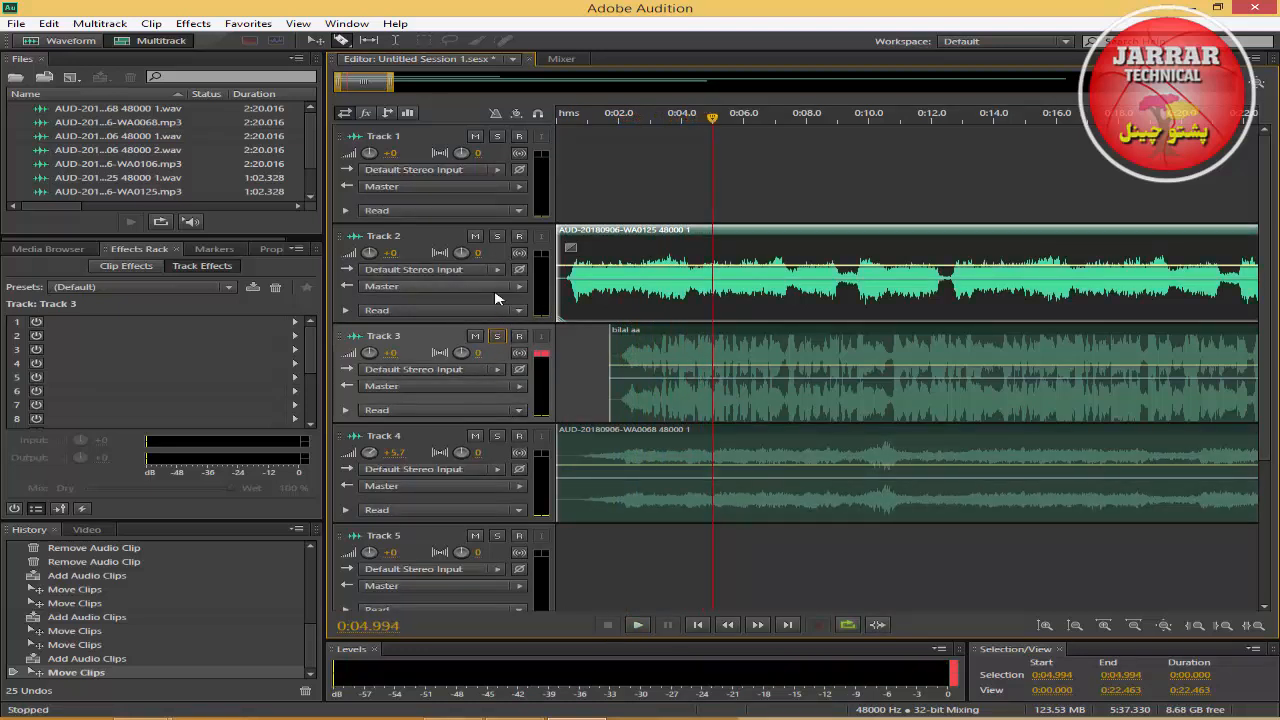
{"action": "left_click", "coordinate": [497, 237]}
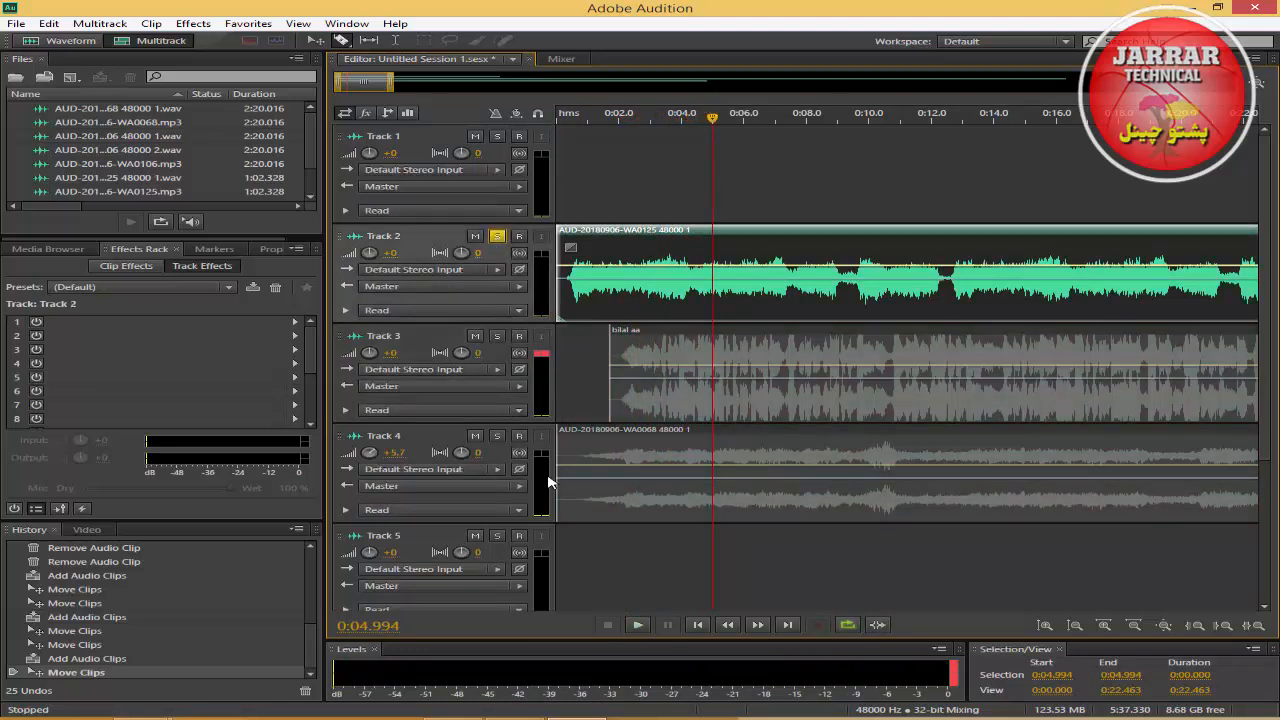
{"action": "left_click", "coordinate": [639, 626]}
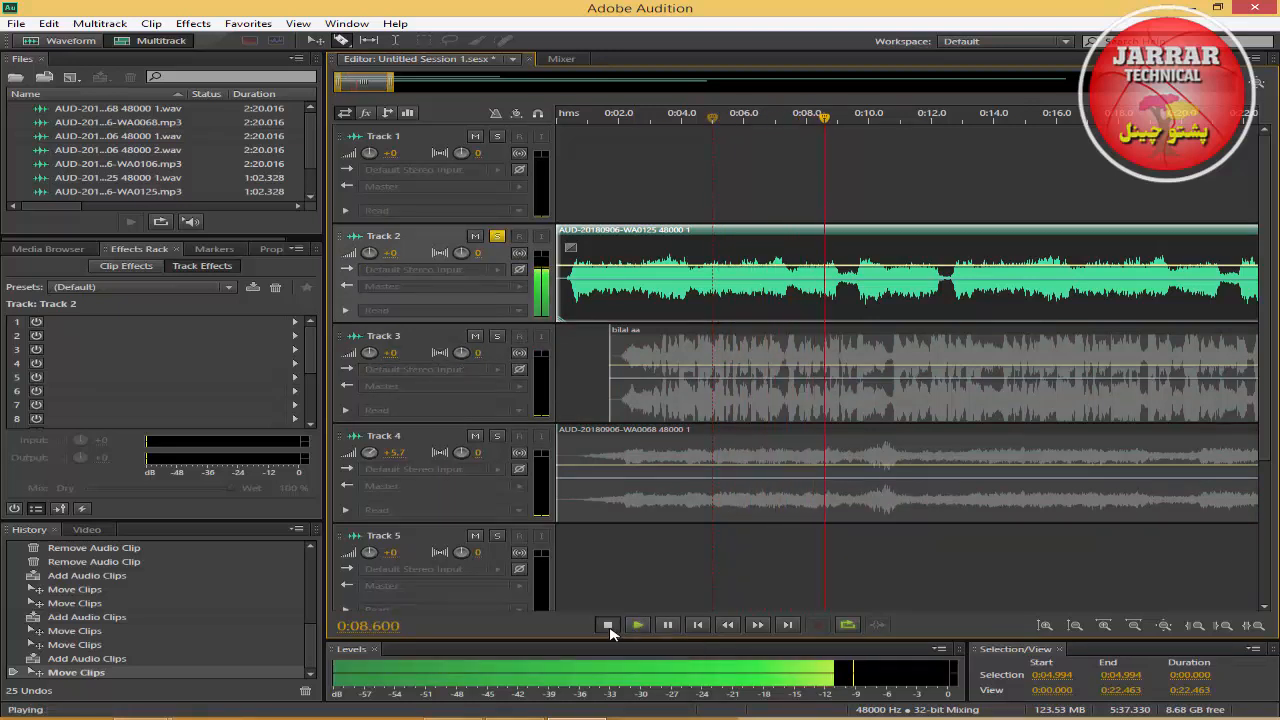
{"action": "left_click", "coordinate": [609, 627]}
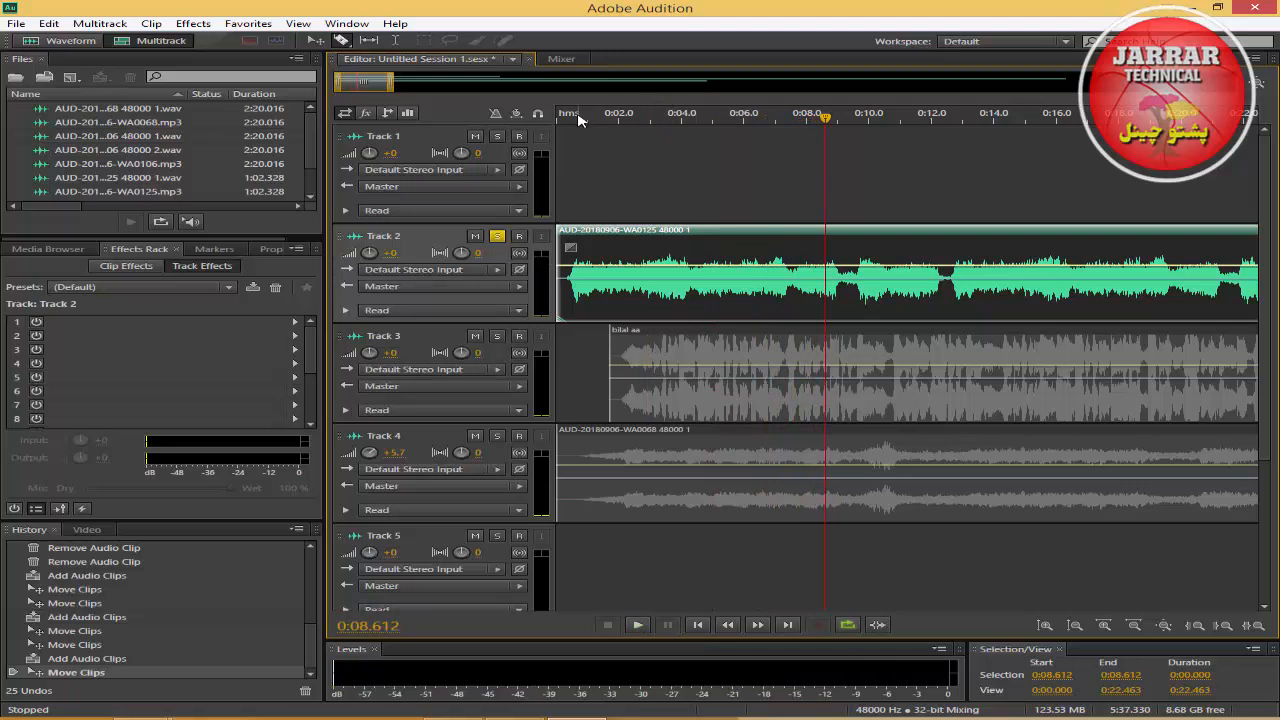
Step: Return the playhead to the session start, turn off Track 2's solo, and toggle solo on and off for Track 3
{"action": "key", "text": "Home"}
{"action": "left_click", "coordinate": [497, 236]}
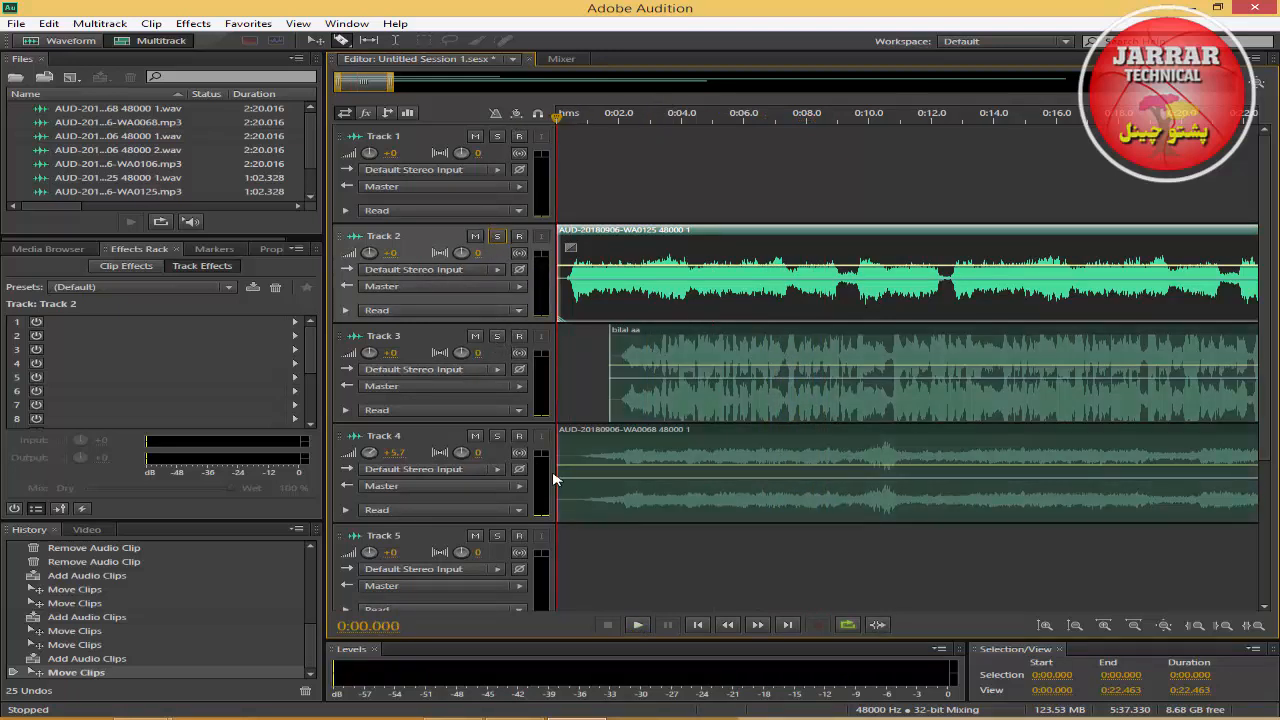
{"action": "left_click", "coordinate": [497, 337]}
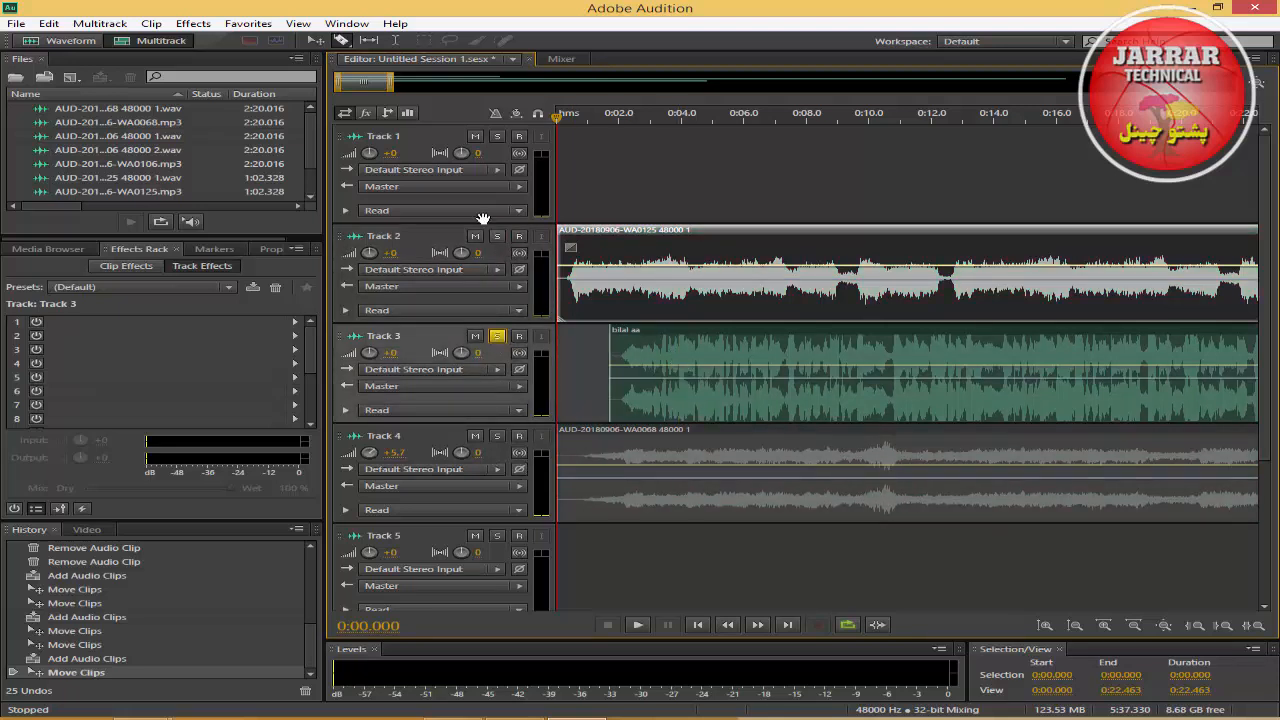
{"action": "left_click", "coordinate": [497, 336]}
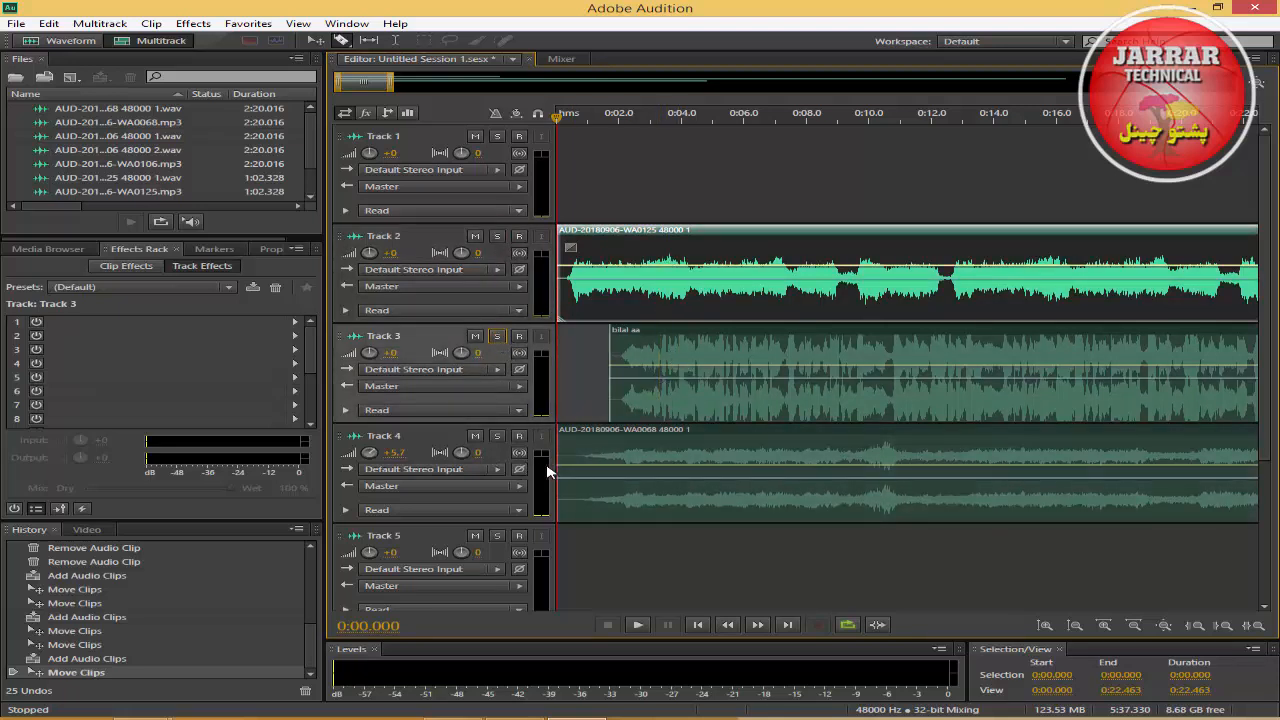
Step: Play all tracks together from the session start, muting and unmuting Track 4 during playback, and stop after several seconds
{"action": "left_click", "coordinate": [638, 625]}
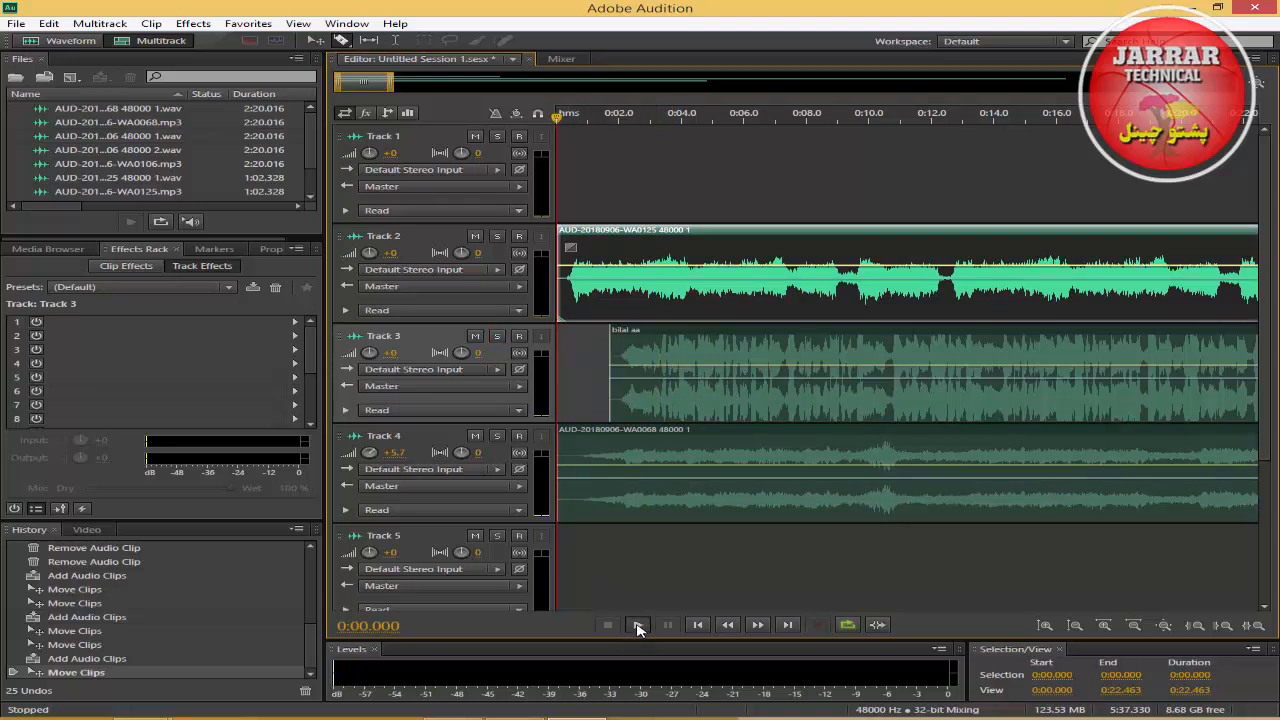
{"action": "left_click", "coordinate": [476, 437]}
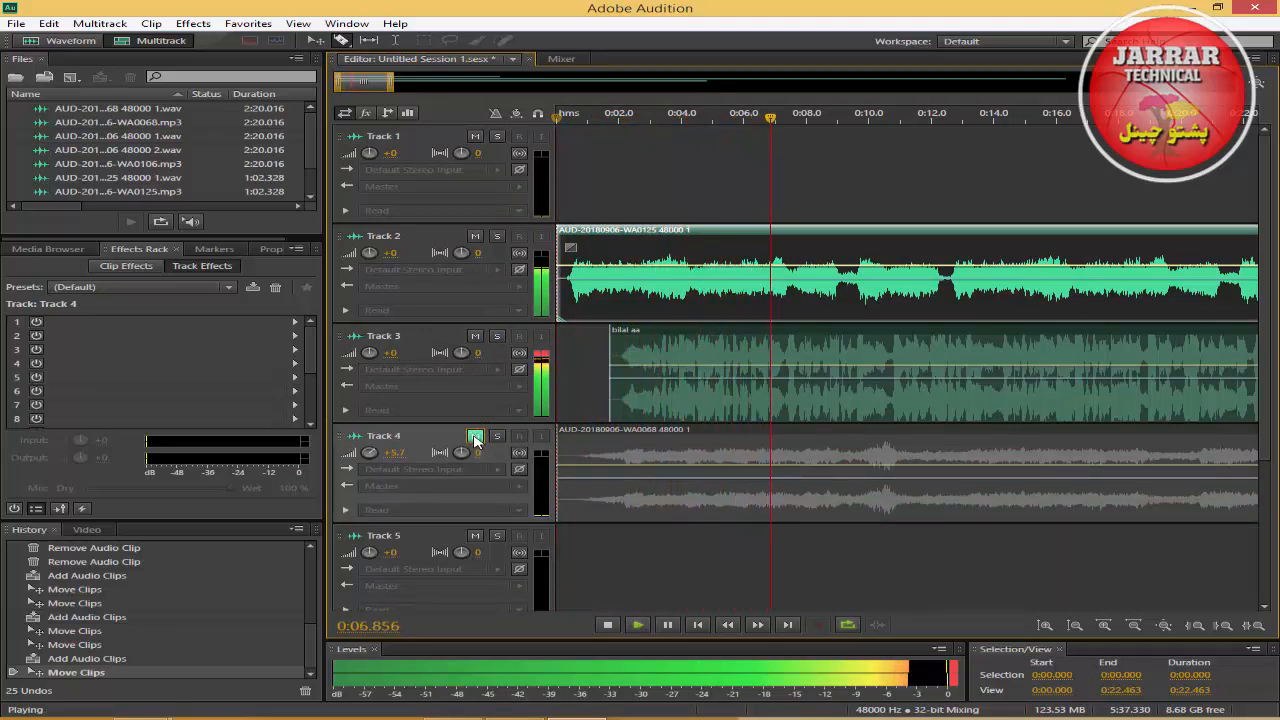
{"action": "left_click", "coordinate": [476, 437]}
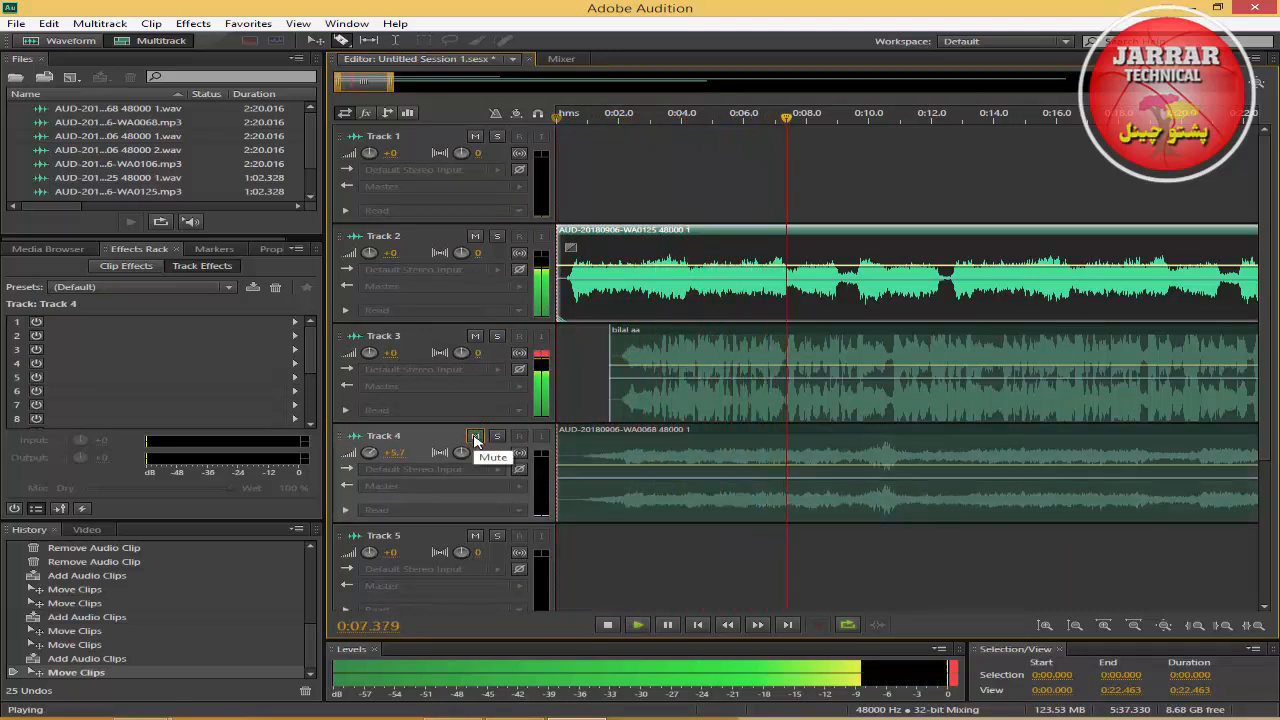
{"action": "left_click", "coordinate": [607, 625]}
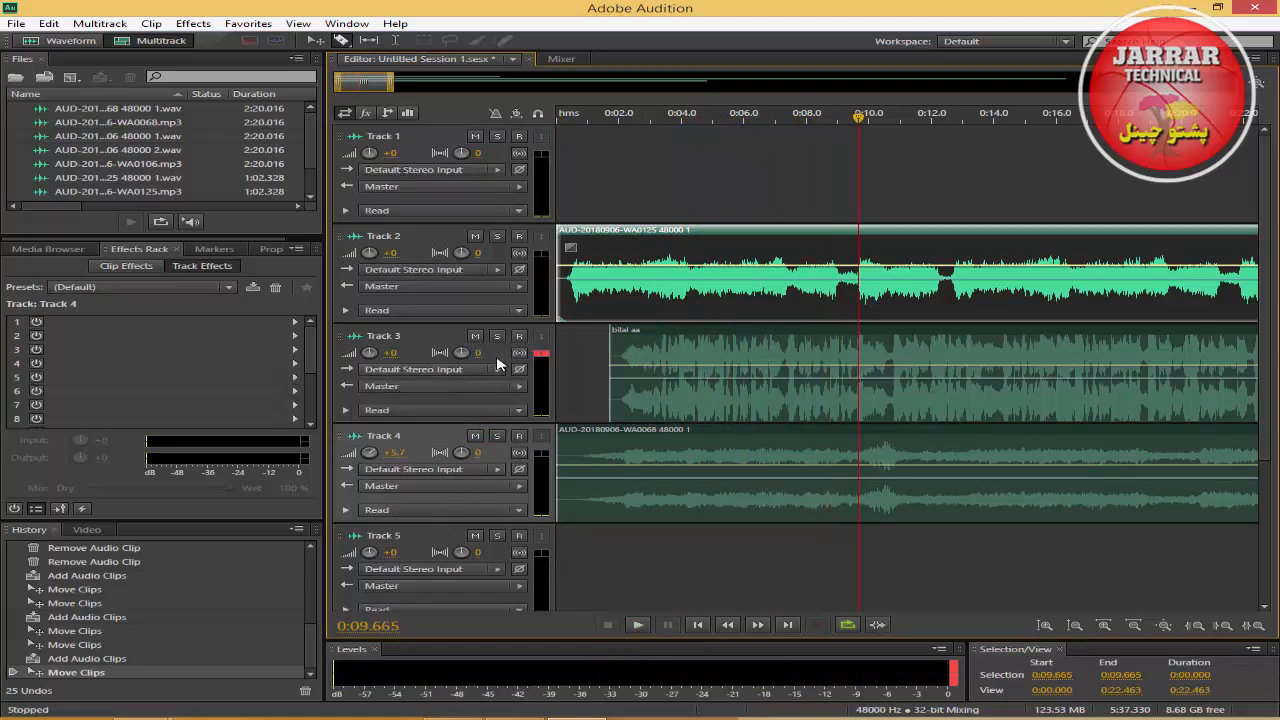
Step: Arm Track 3 for recording and switch its input monitoring on and off
{"action": "left_click", "coordinate": [520, 336]}
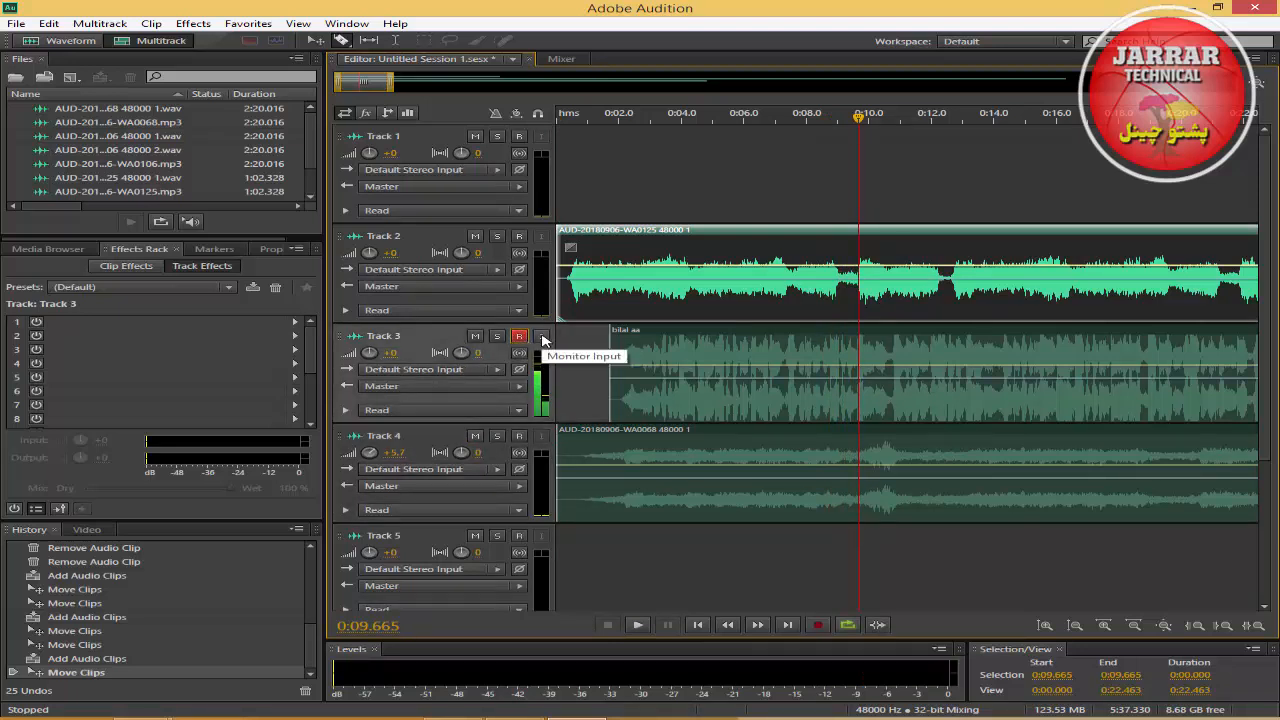
{"action": "left_click", "coordinate": [541, 337]}
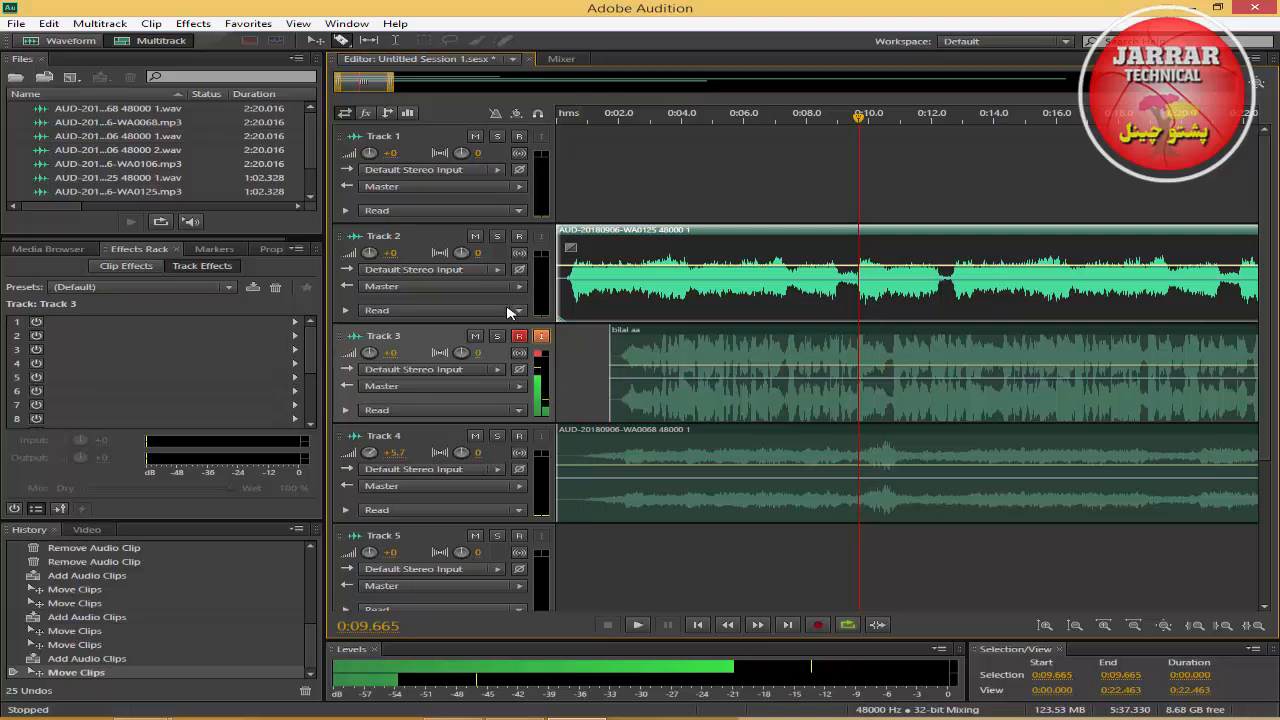
{"action": "left_click", "coordinate": [541, 337]}
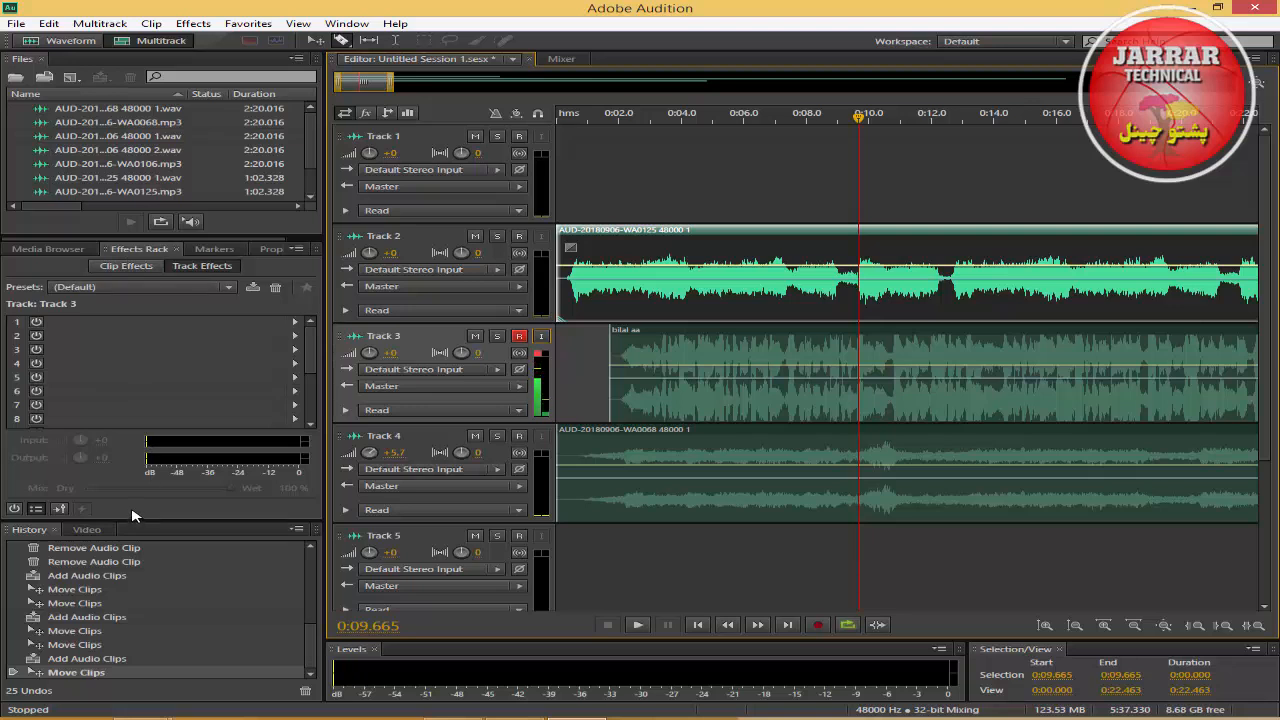
{"action": "mouse_move", "coordinate": [452, 718]}
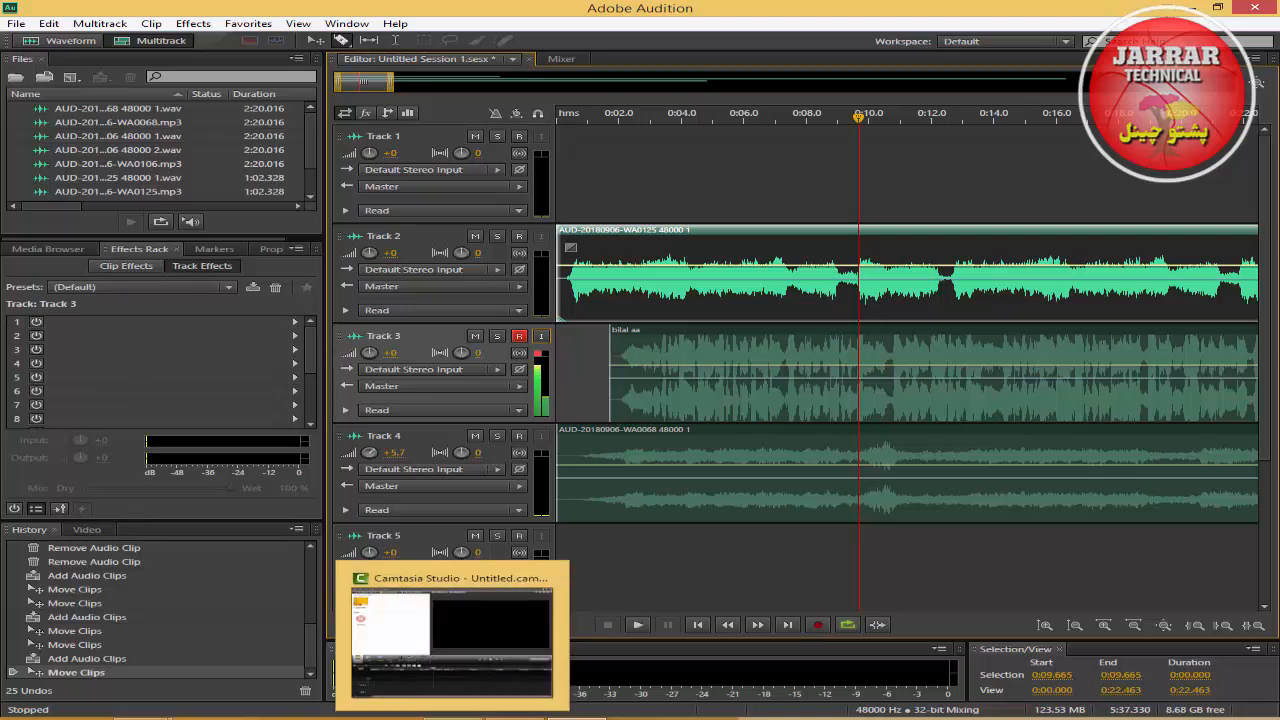